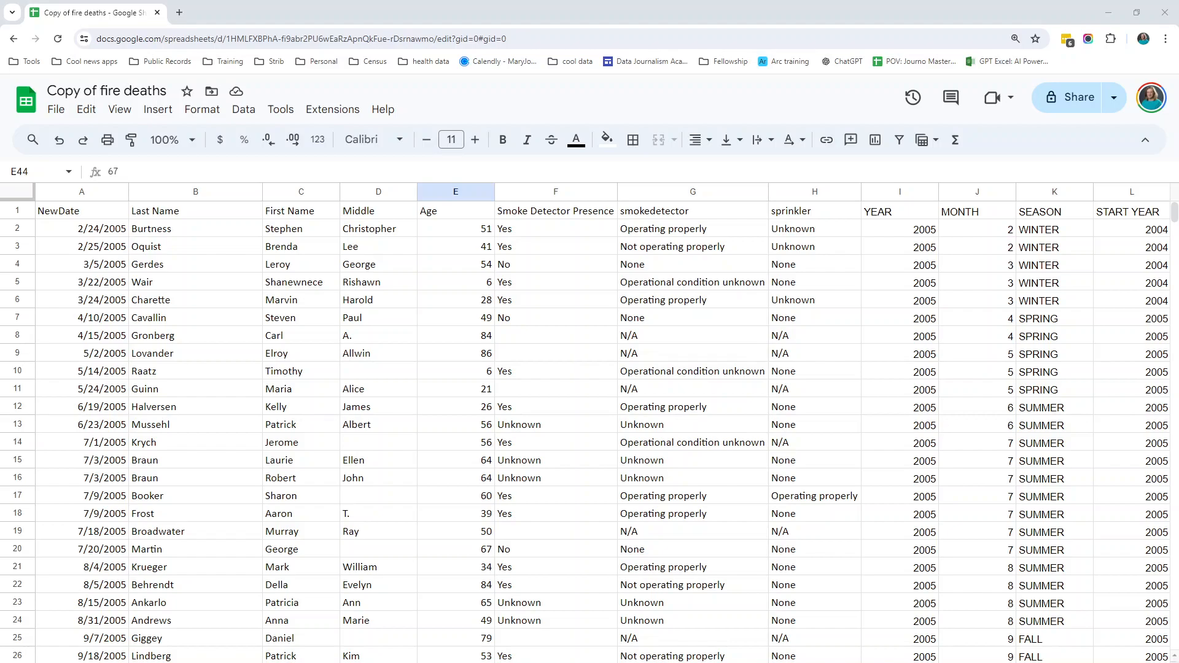
pyautogui.click(449, 192)
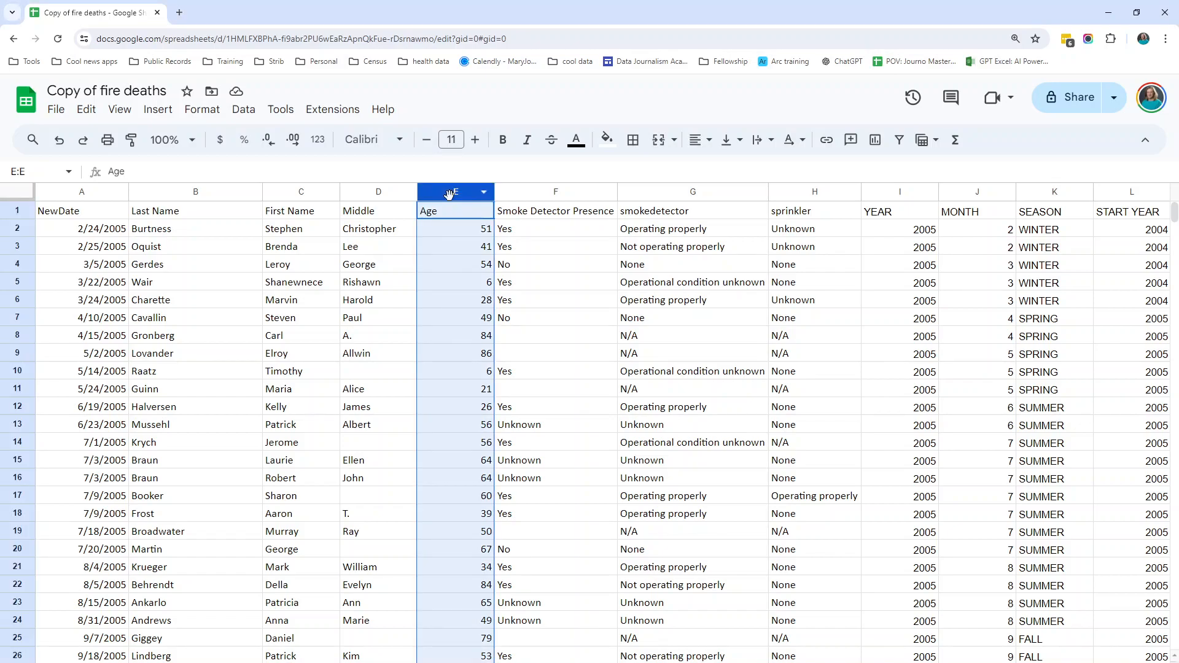
pyautogui.click(912, 193)
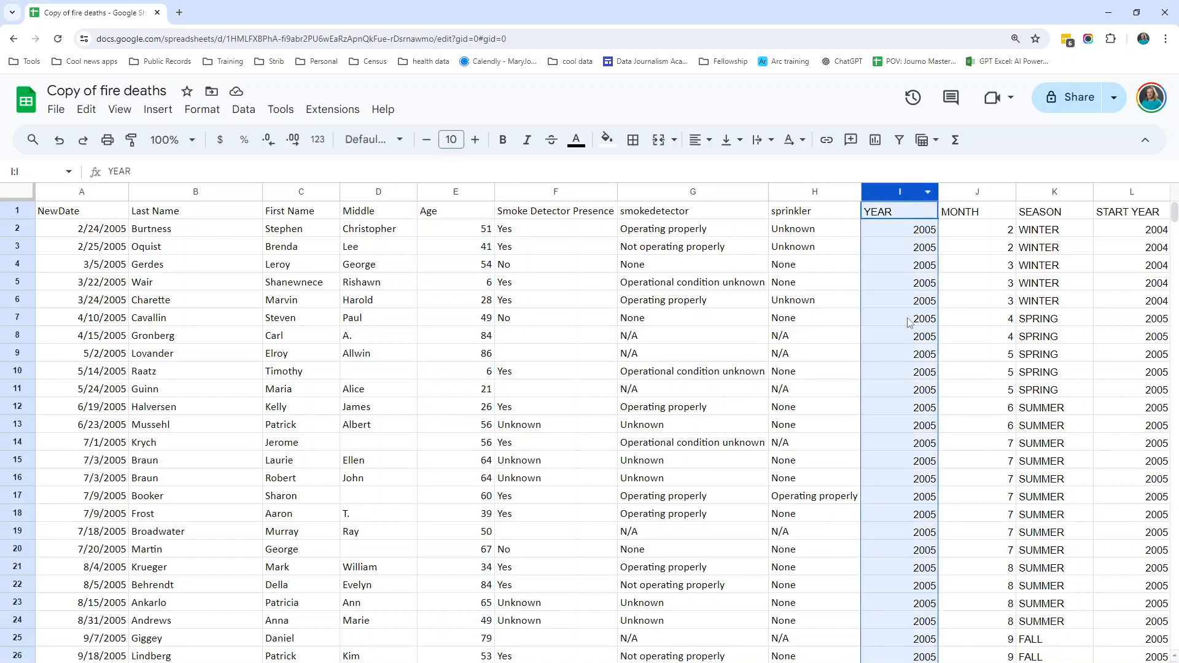
pyautogui.click(879, 339)
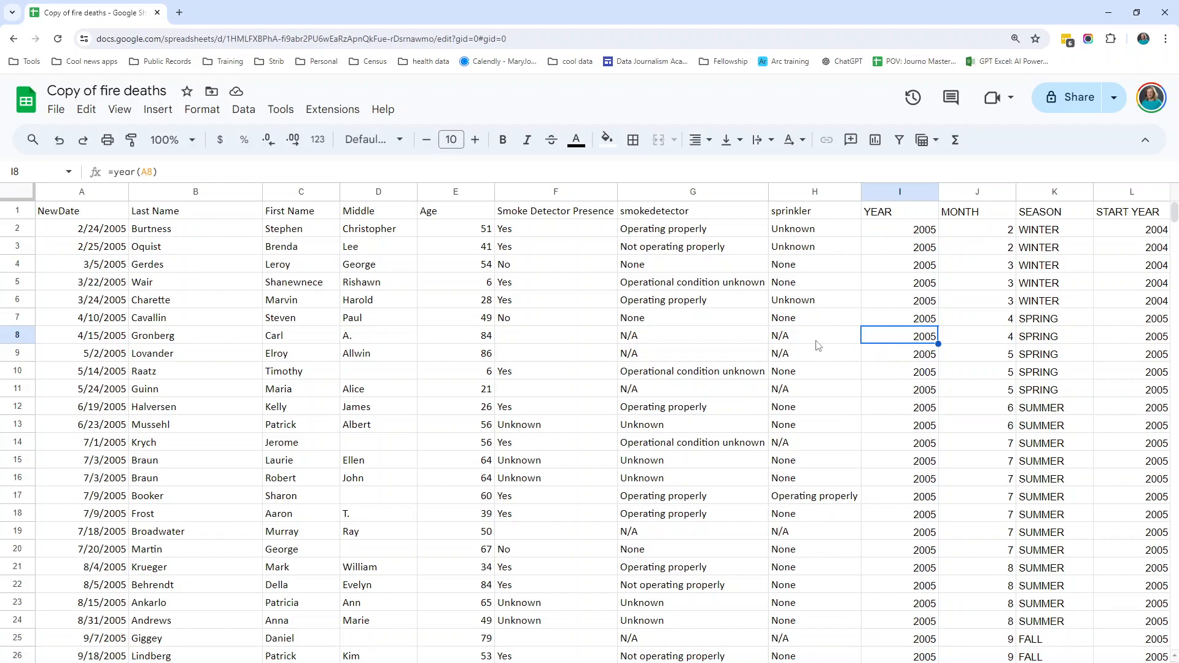
pyautogui.click(915, 194)
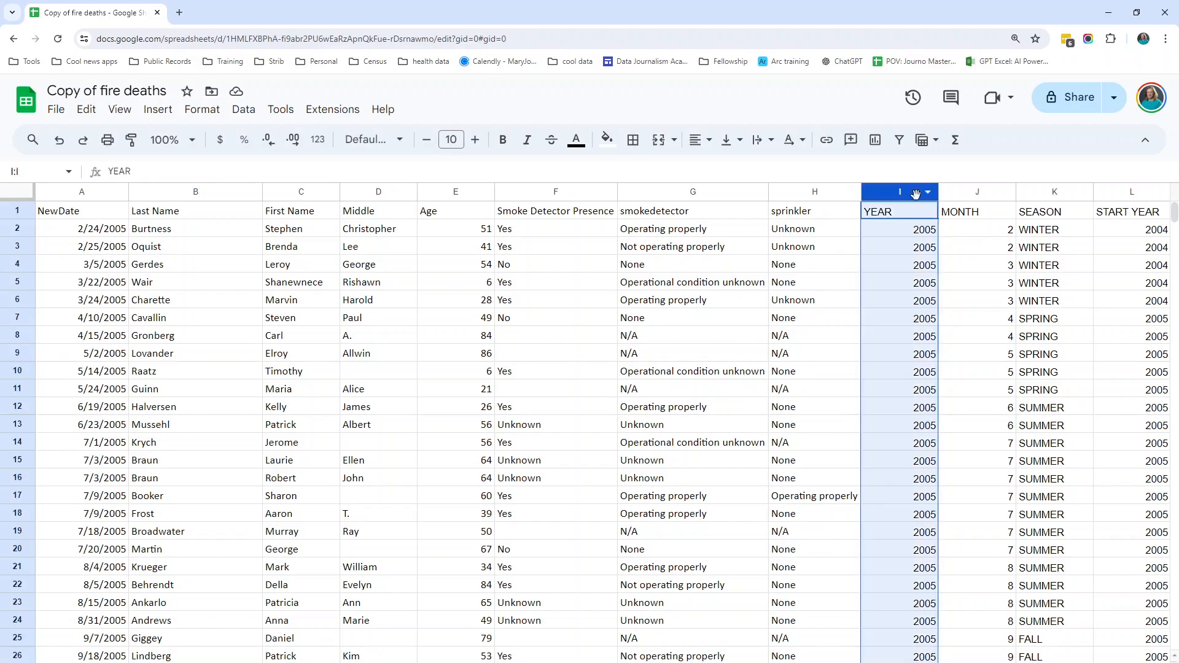
# Insert a pivot table of the main data on a new sheet and group its rows by YEAR.
pyautogui.click(375, 264)
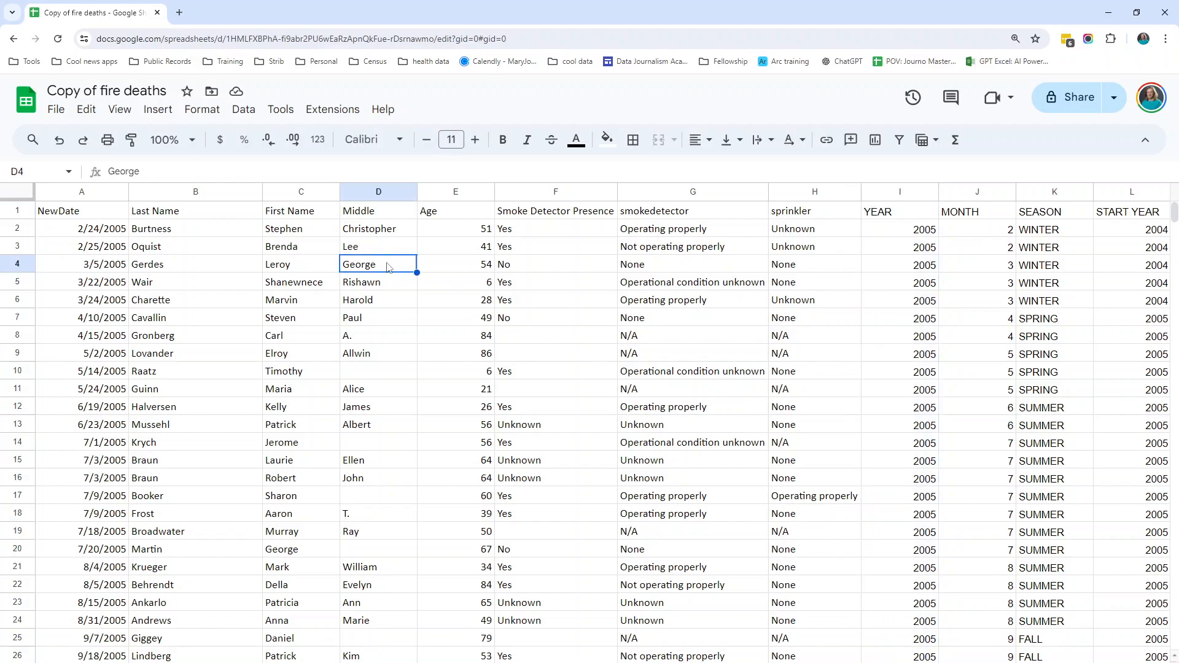
pyautogui.click(158, 109)
pyautogui.click(208, 307)
pyautogui.click(673, 485)
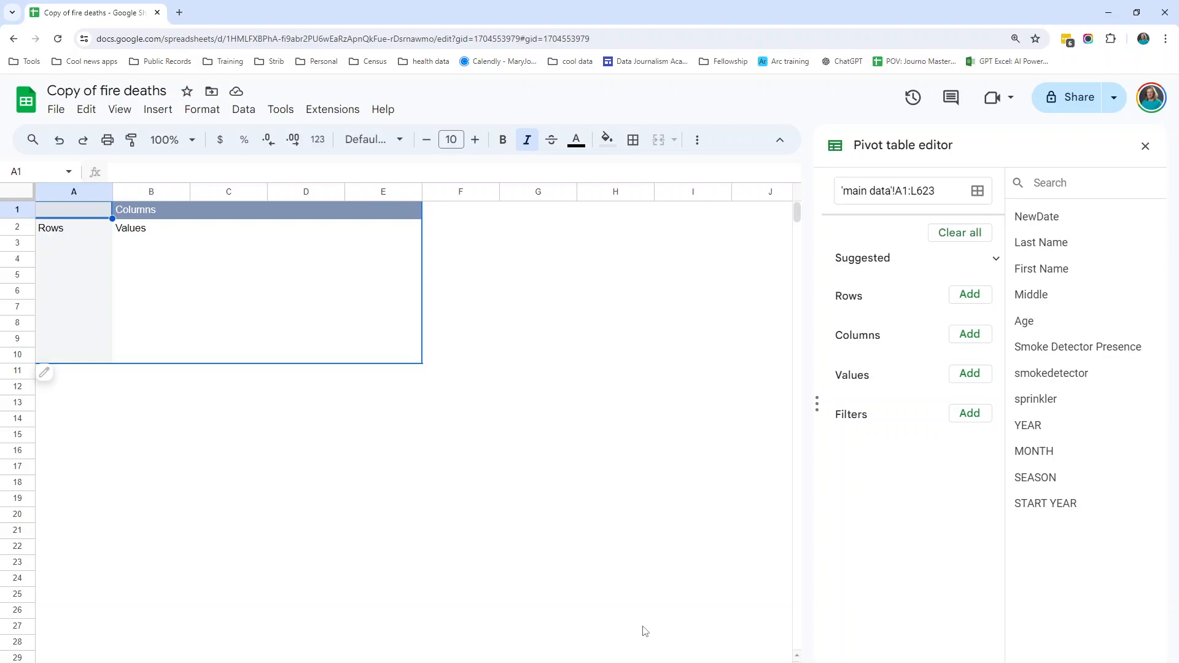
pyautogui.moveTo(1029, 425); pyautogui.dragTo(874, 320)
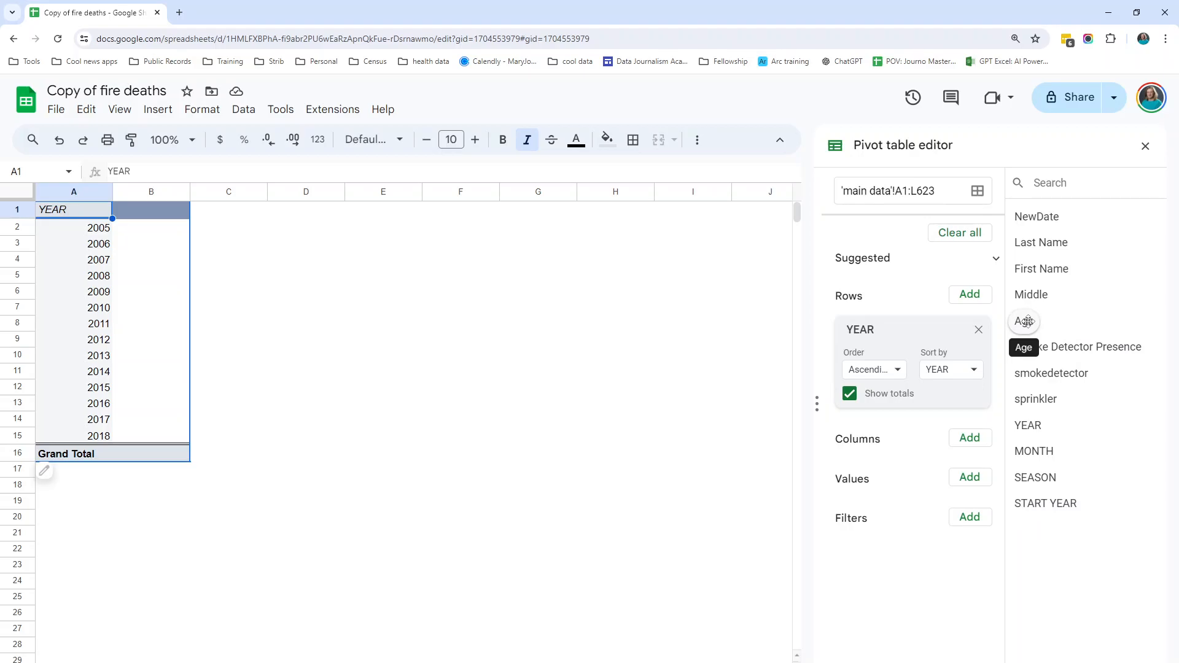
# Add Age to the pivot table values, summarized by AVERAGE.
pyautogui.moveTo(1028, 321); pyautogui.dragTo(880, 503)
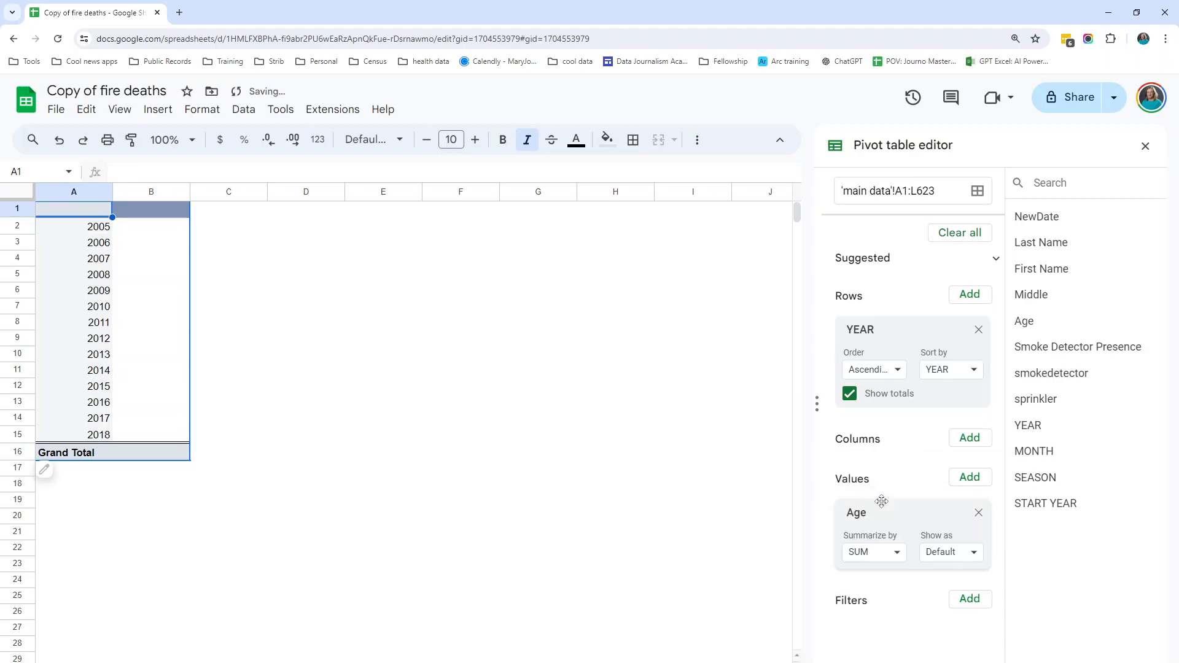
pyautogui.click(898, 554)
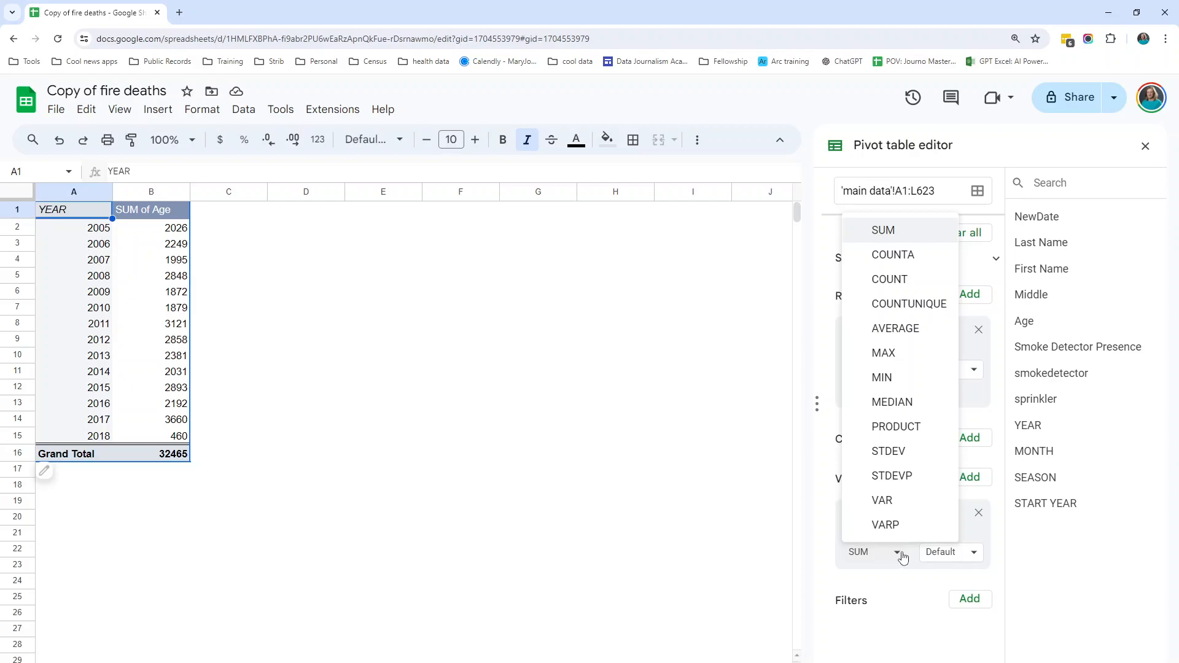
pyautogui.click(899, 330)
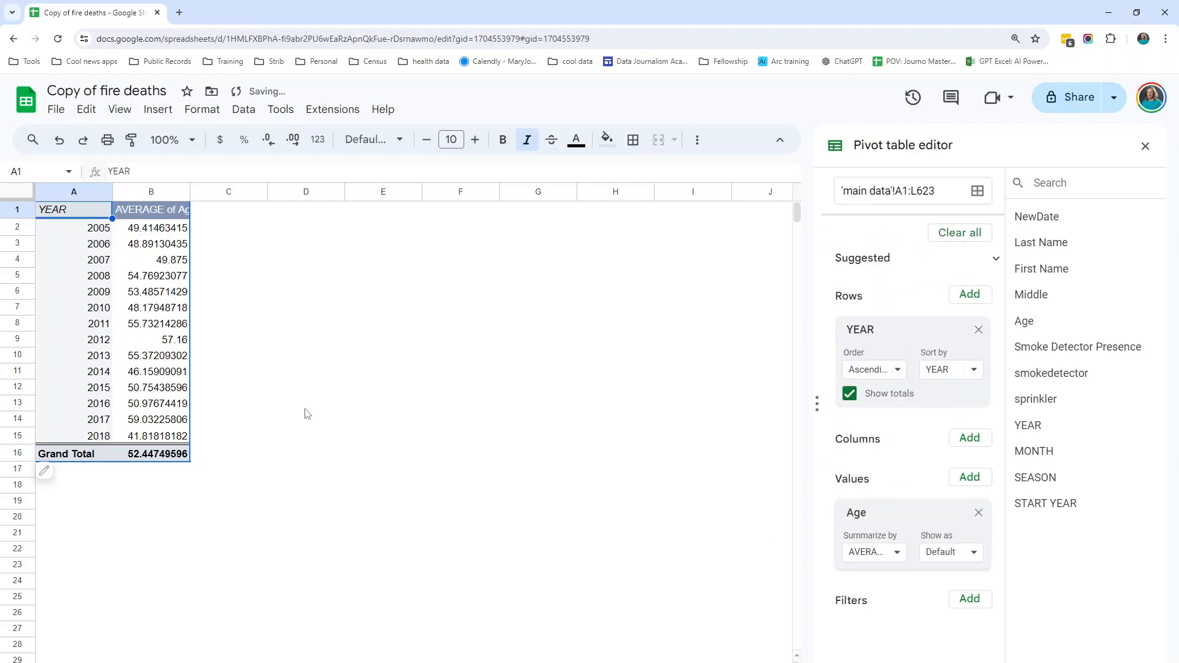
# Reduce the decimal places of the average ages for 2005 through 2018 until they show as whole numbers.
pyautogui.moveTo(175, 230); pyautogui.dragTo(170, 438)
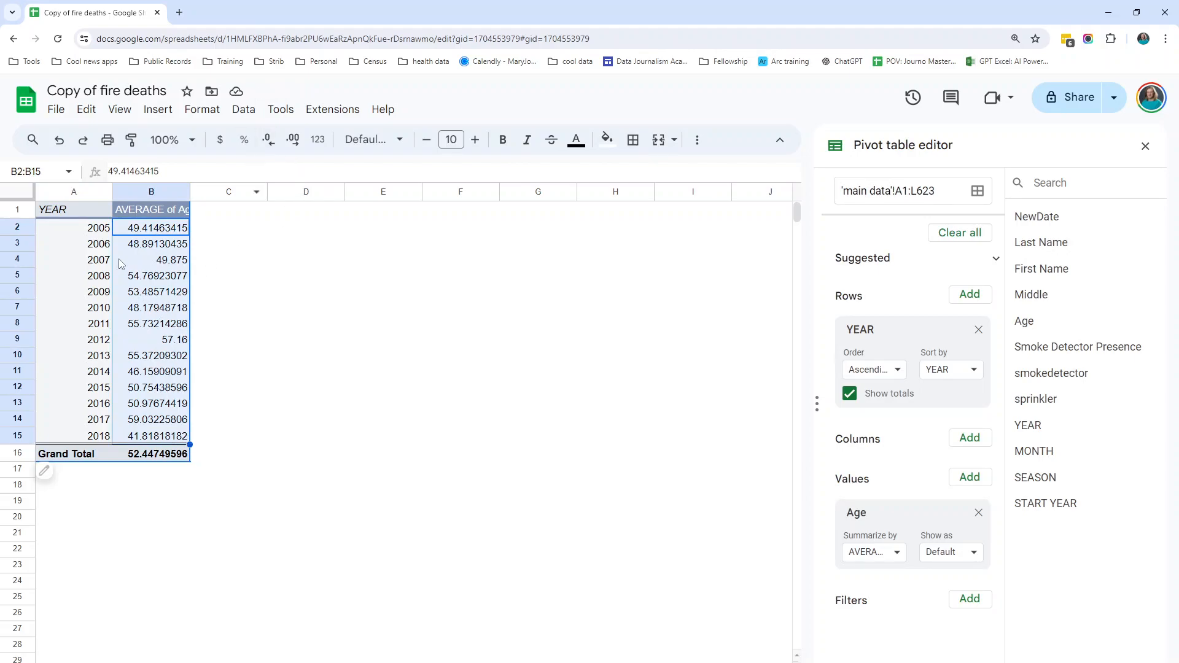
pyautogui.click(268, 141)
pyautogui.click(269, 141)
pyautogui.click(268, 141)
pyautogui.click(269, 141)
pyautogui.click(268, 141)
pyautogui.click(268, 141)
pyautogui.click(268, 141)
pyautogui.click(269, 141)
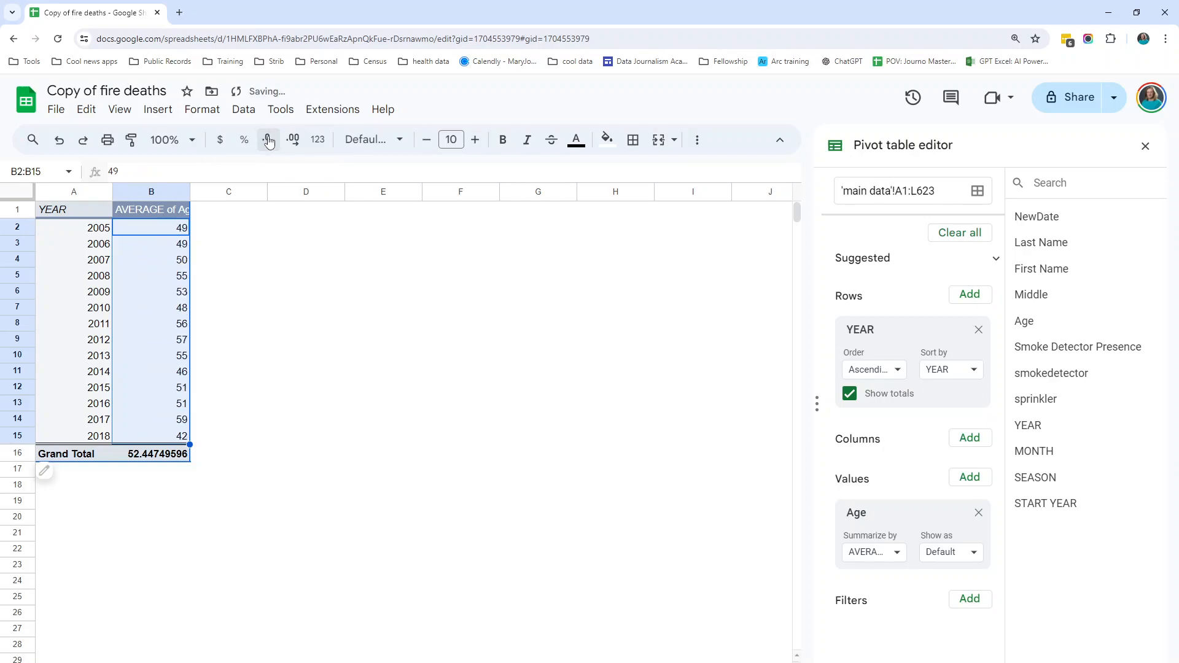
pyautogui.click(159, 342)
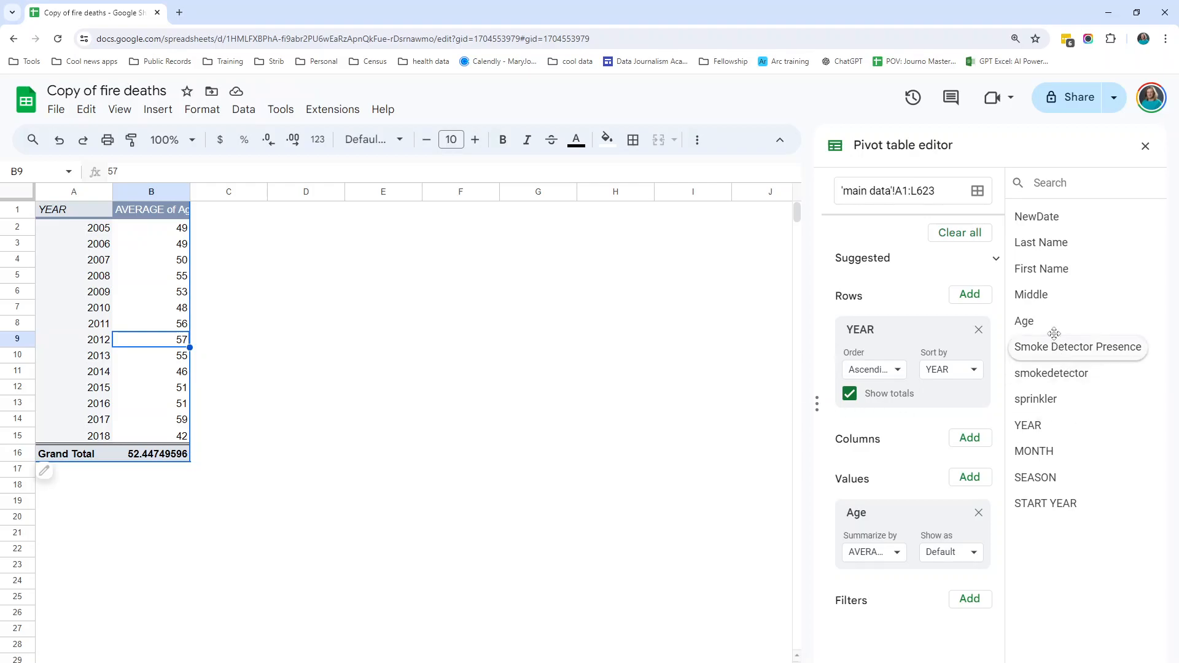
# Add Age to the pivot table values a second time, summarized by MEDIAN.
pyautogui.moveTo(1024, 321); pyautogui.dragTo(873, 587)
pyautogui.scroll(-1, 884, 590)
pyautogui.click(887, 595)
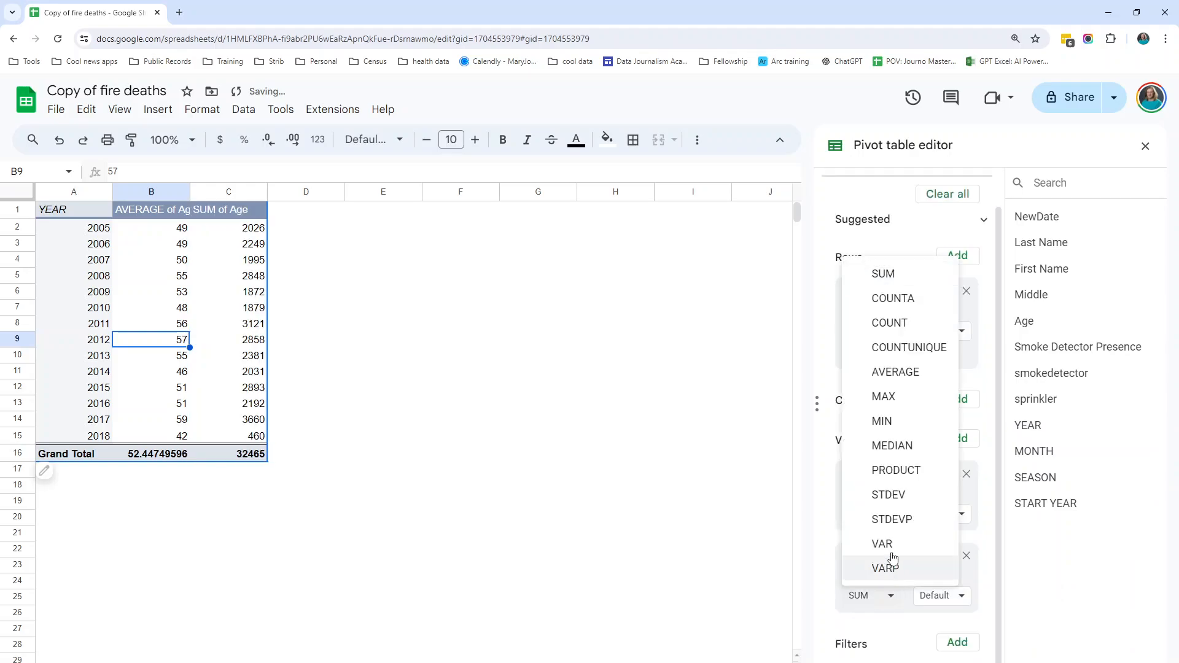
pyautogui.click(892, 446)
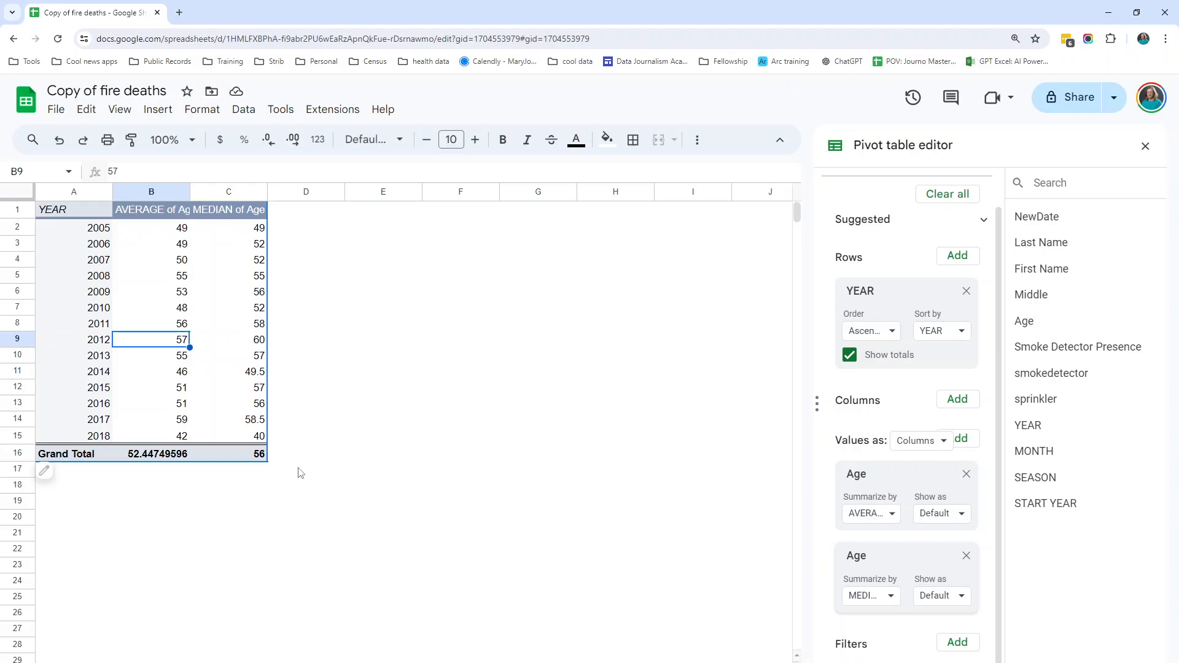
# Compare the average and median ages across the years in the pivot table, including the 2018 row.
pyautogui.moveTo(98, 437); pyautogui.dragTo(236, 437)
pyautogui.click(156, 440)
pyautogui.moveTo(103, 440); pyautogui.dragTo(241, 442)
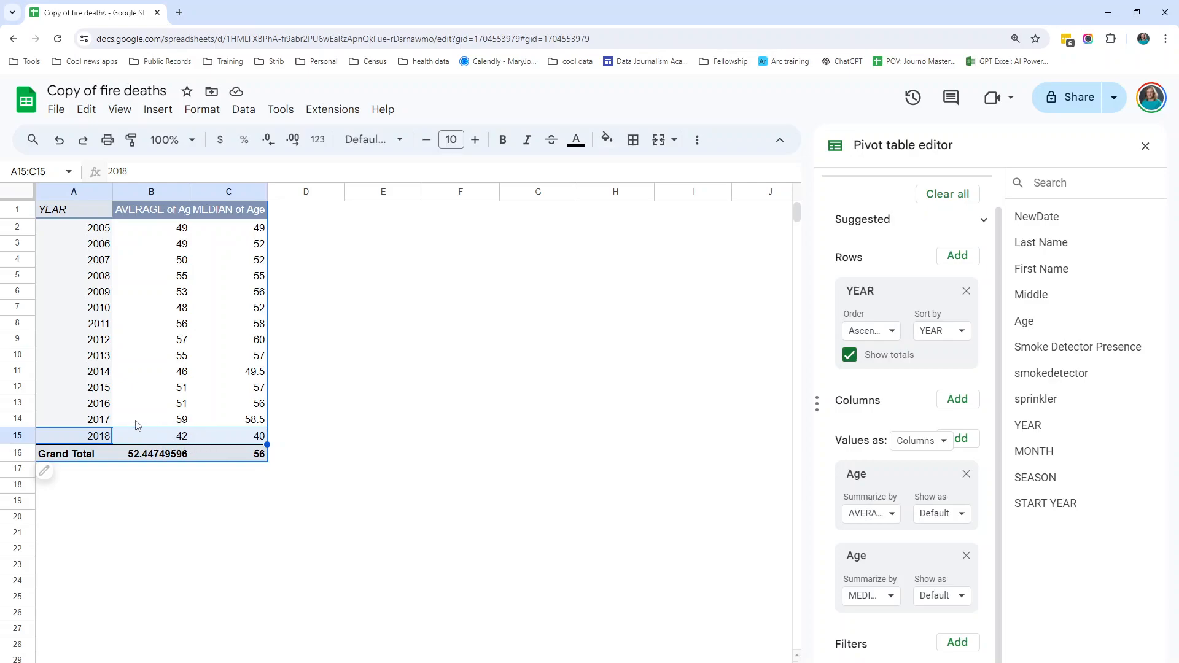
pyautogui.click(188, 371)
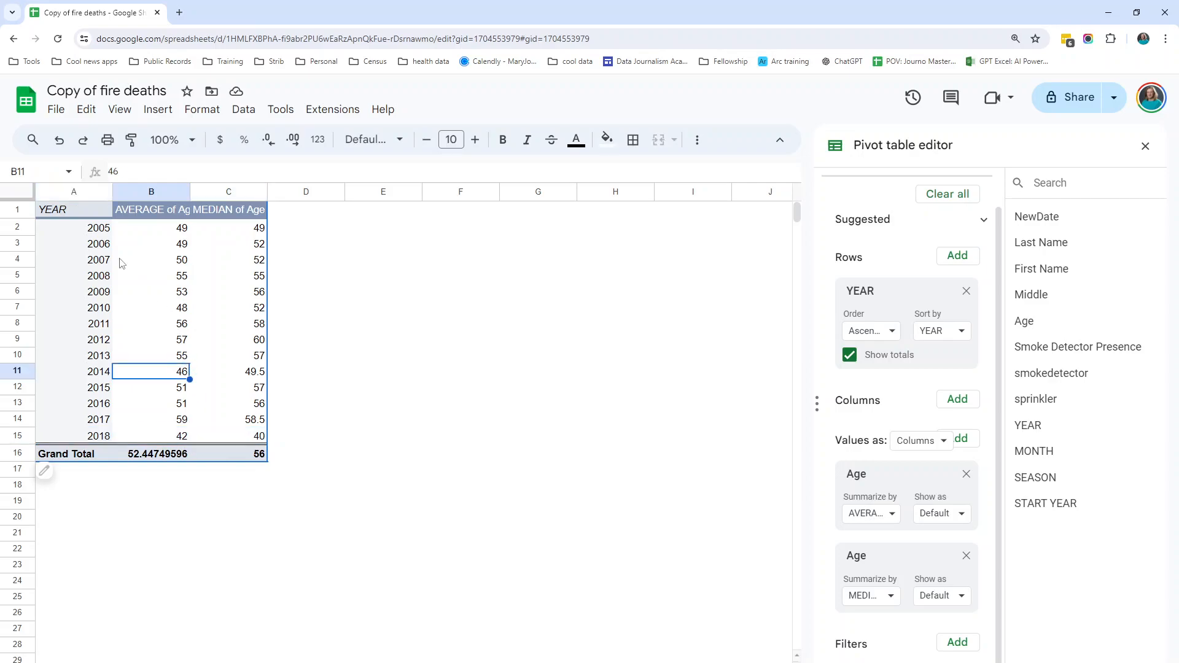
pyautogui.click(92, 232)
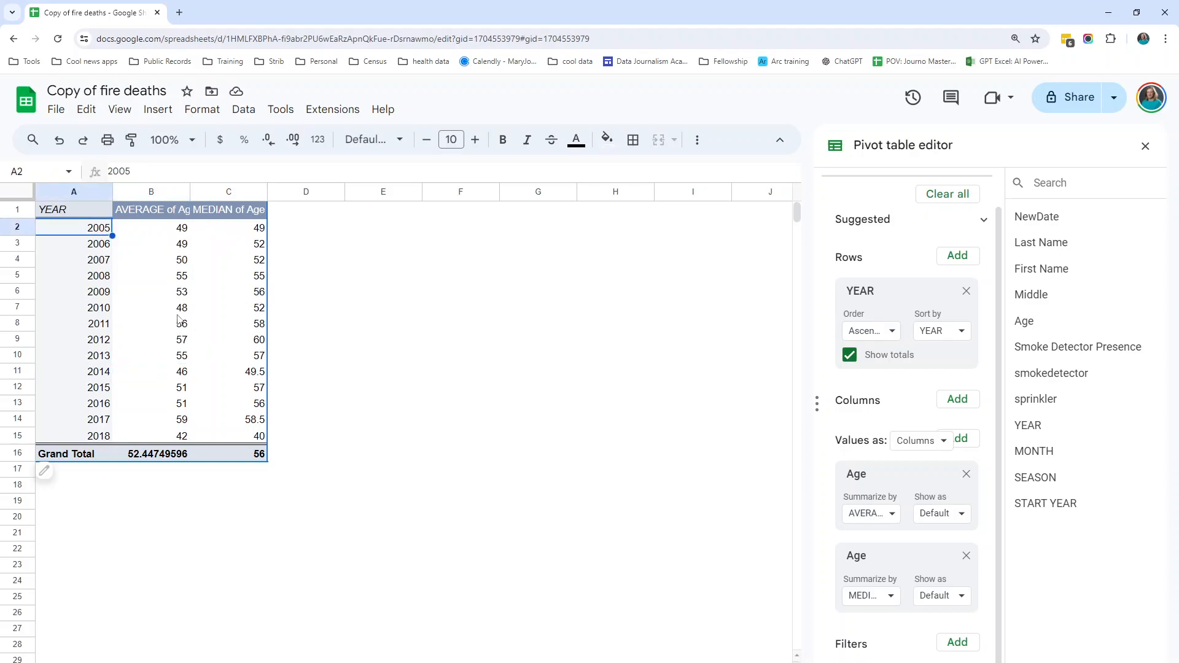
pyautogui.click(180, 404)
pyautogui.click(184, 343)
pyautogui.click(184, 311)
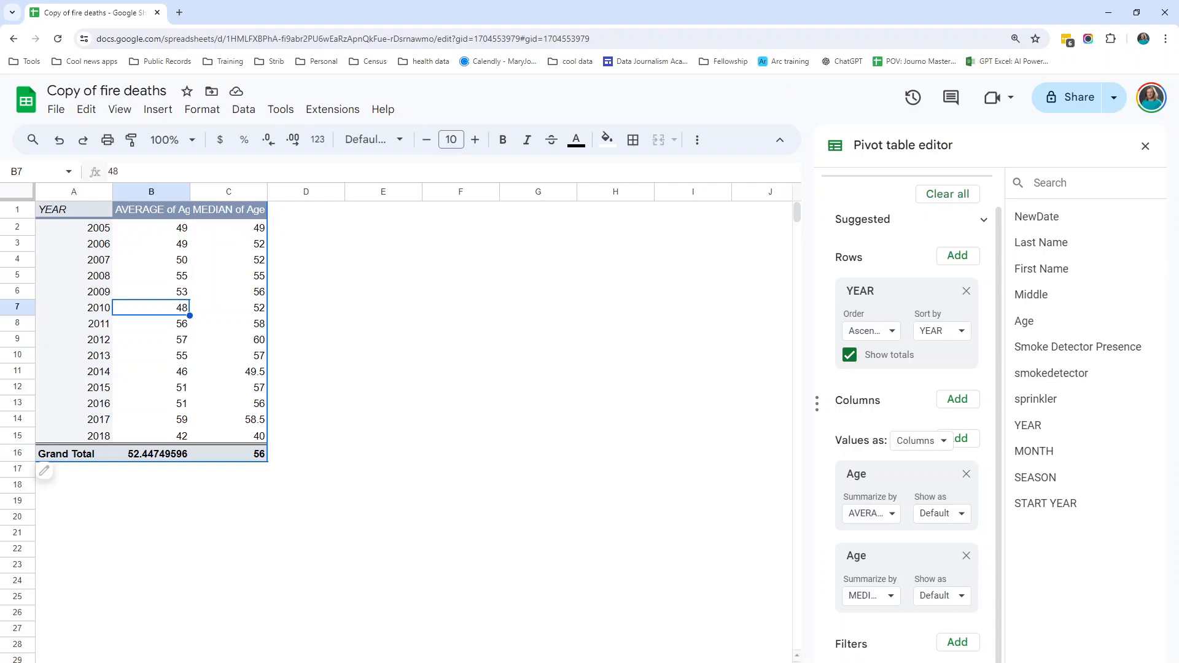
# Insert a second pivot table from the main data on a new sheet, with MONTH as both its rows and its values.
pyautogui.click(185, 662)
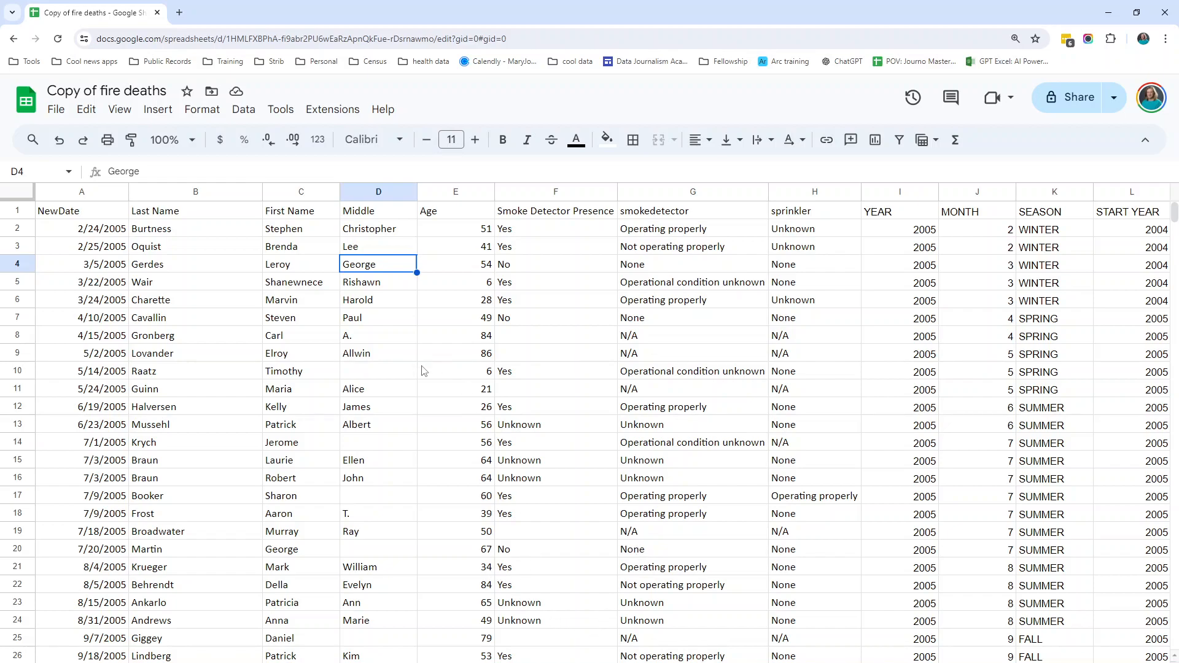
pyautogui.click(158, 109)
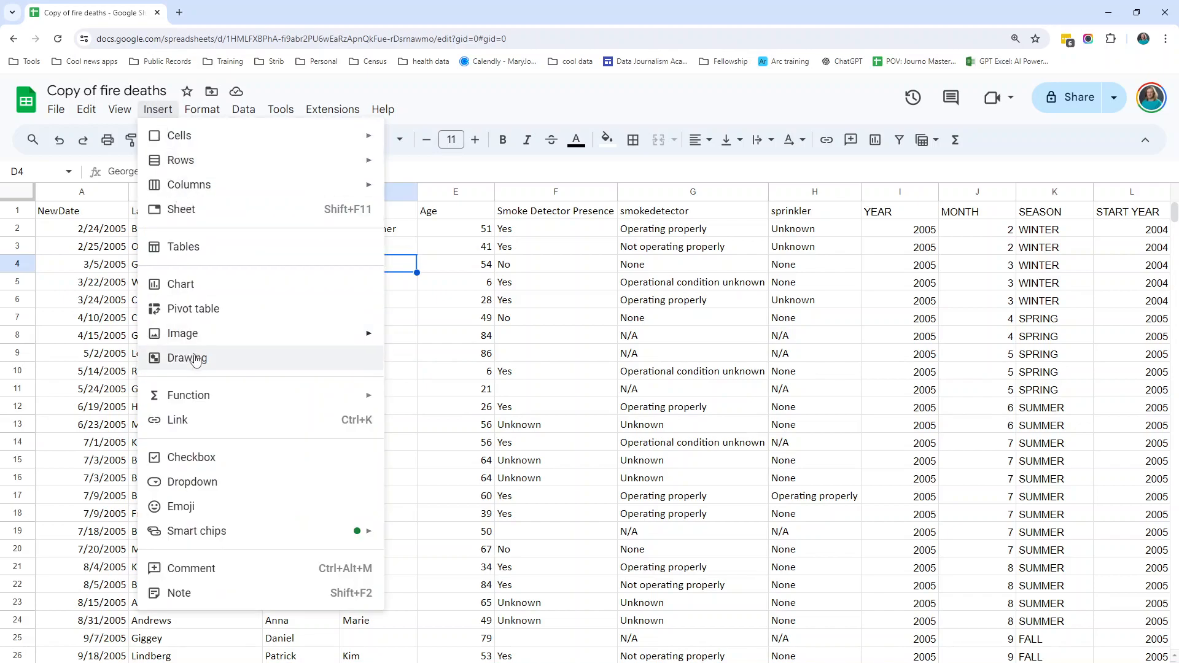
pyautogui.click(193, 308)
pyautogui.click(672, 492)
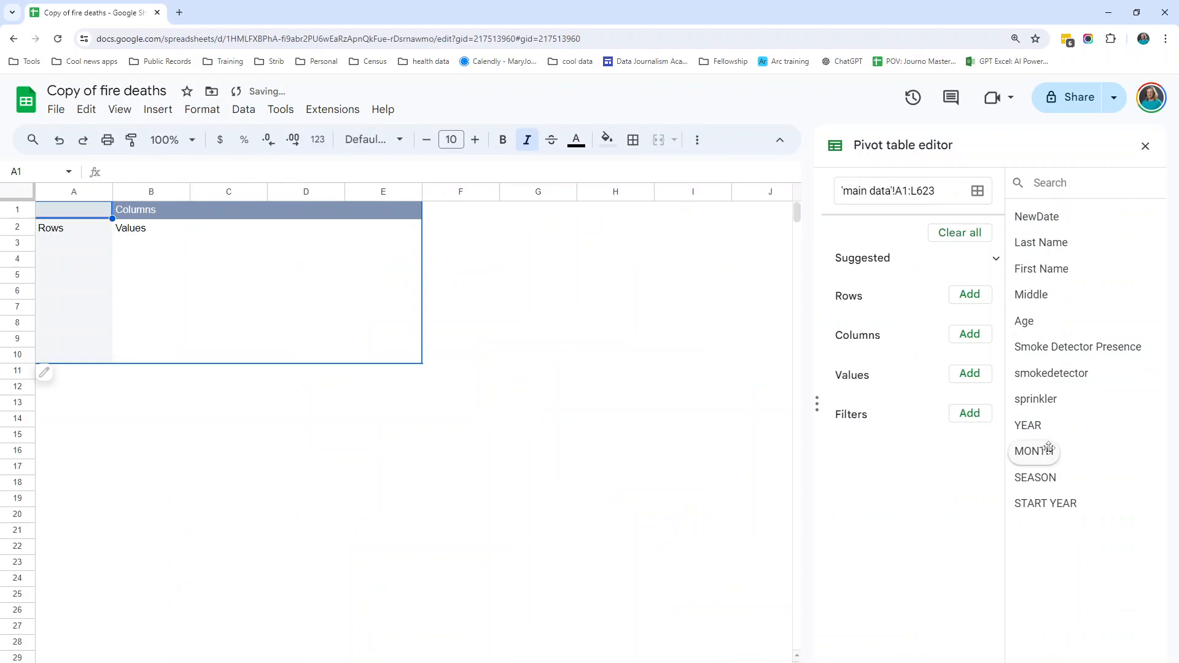
pyautogui.moveTo(1034, 450); pyautogui.dragTo(870, 312)
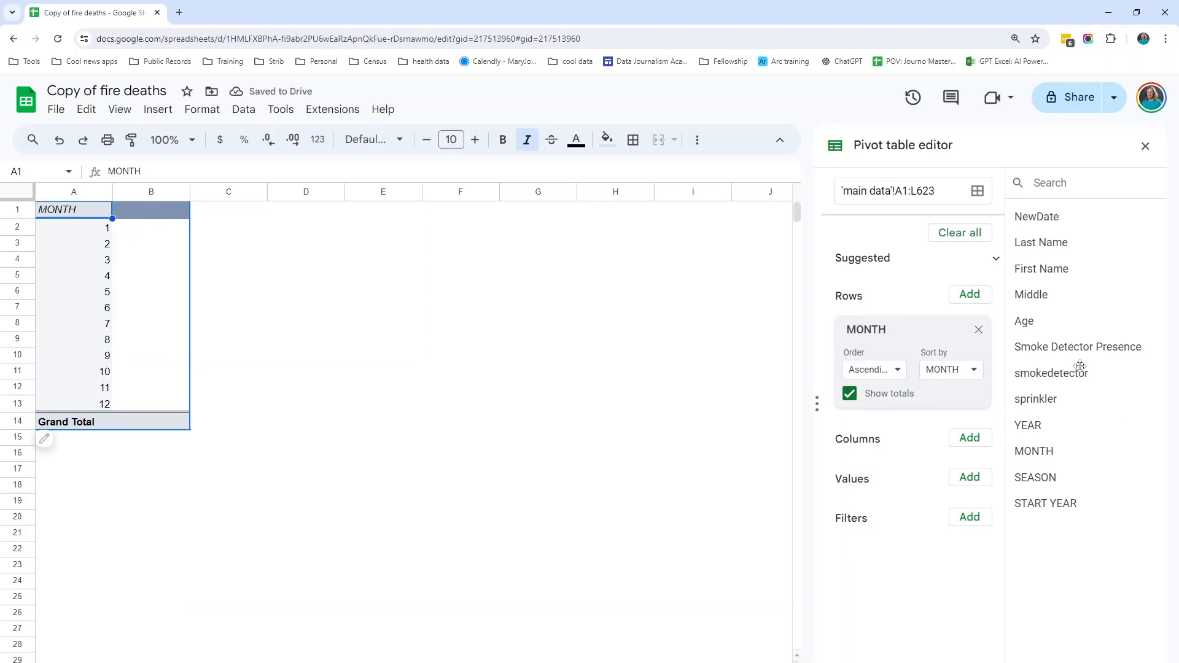
pyautogui.moveTo(1034, 451); pyautogui.dragTo(871, 507)
# Try summarizing the MONTH values by AVERAGE and check the December row.
pyautogui.click(874, 553)
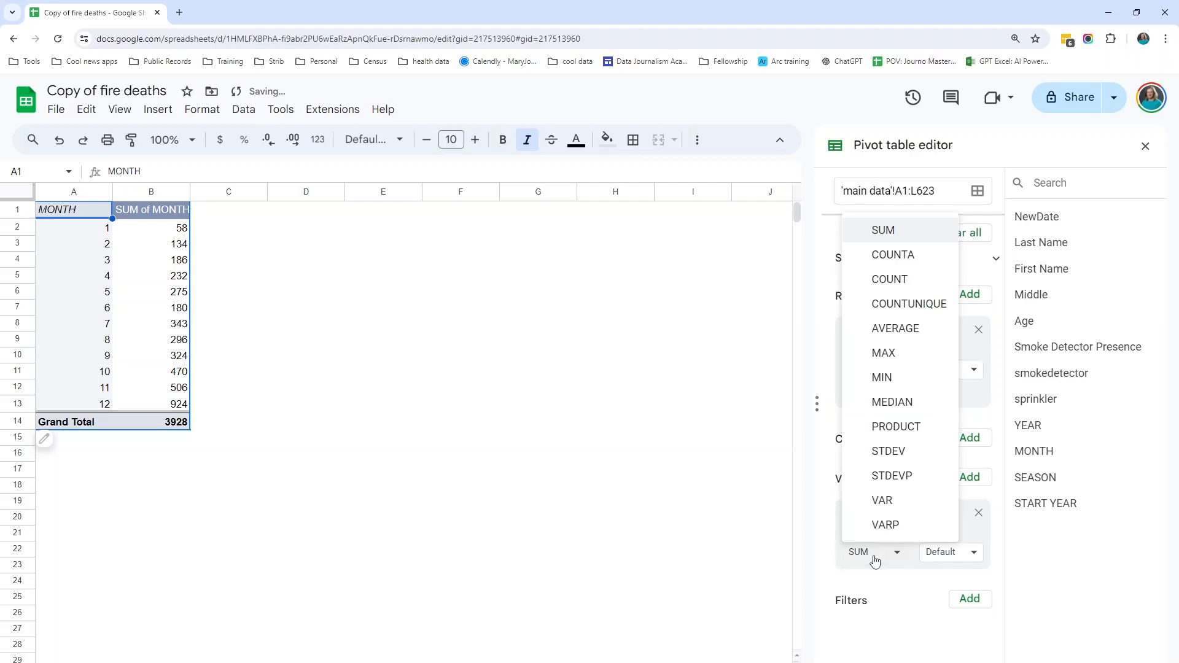
pyautogui.click(892, 330)
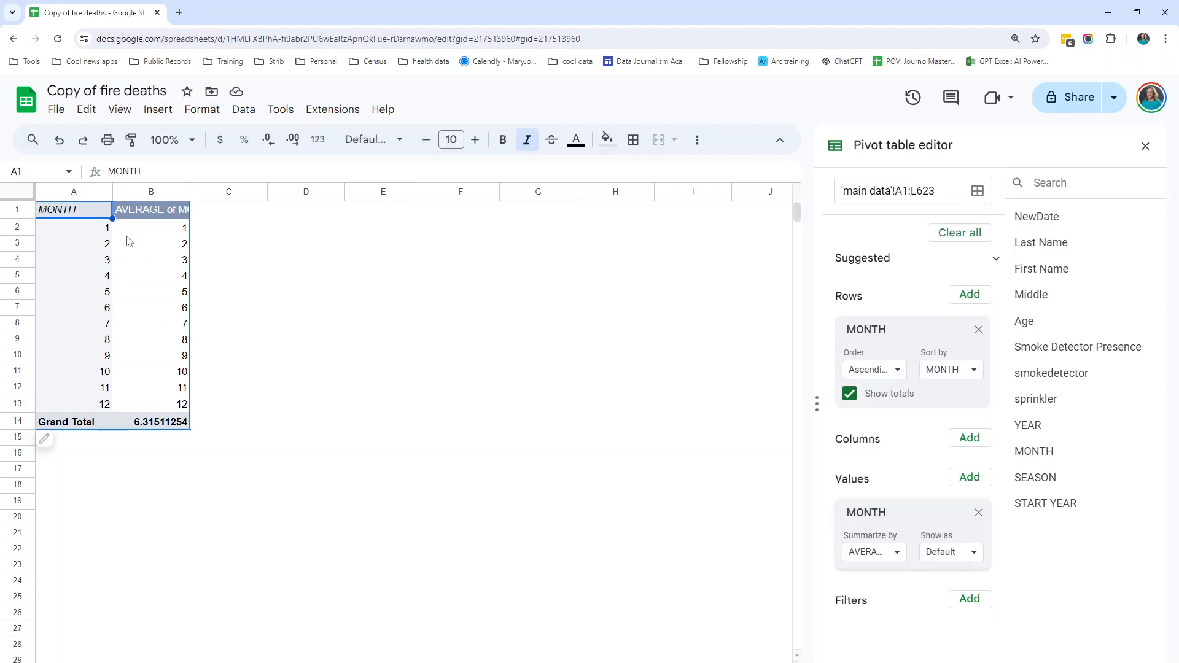
pyautogui.click(161, 409)
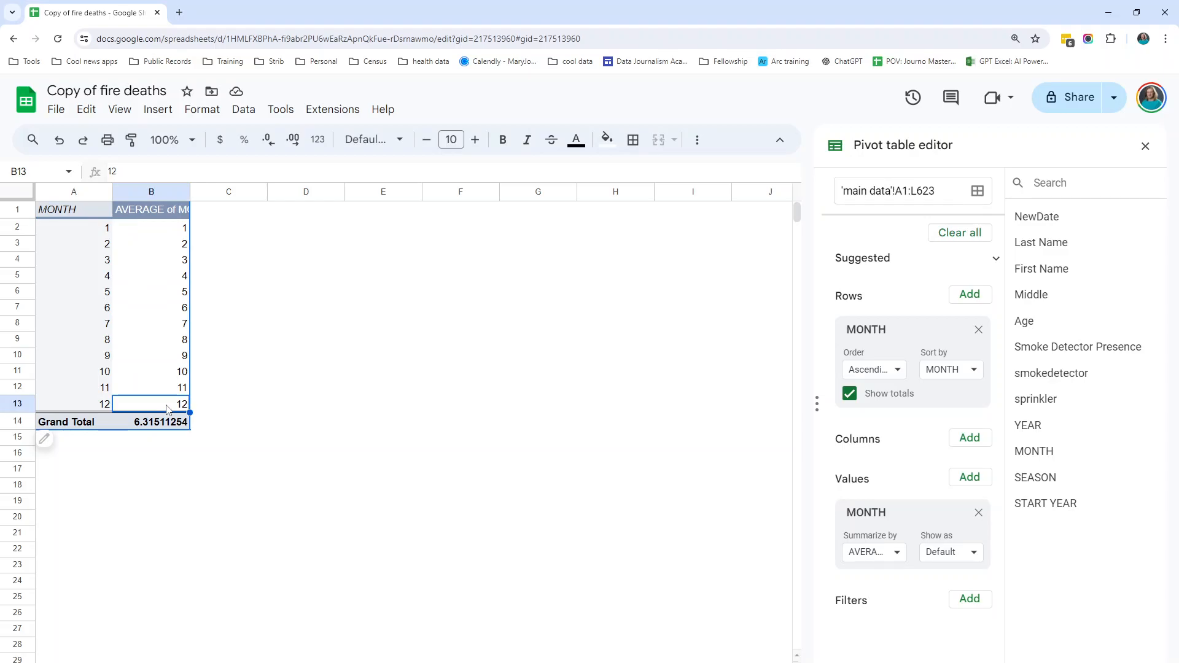
pyautogui.click(102, 408)
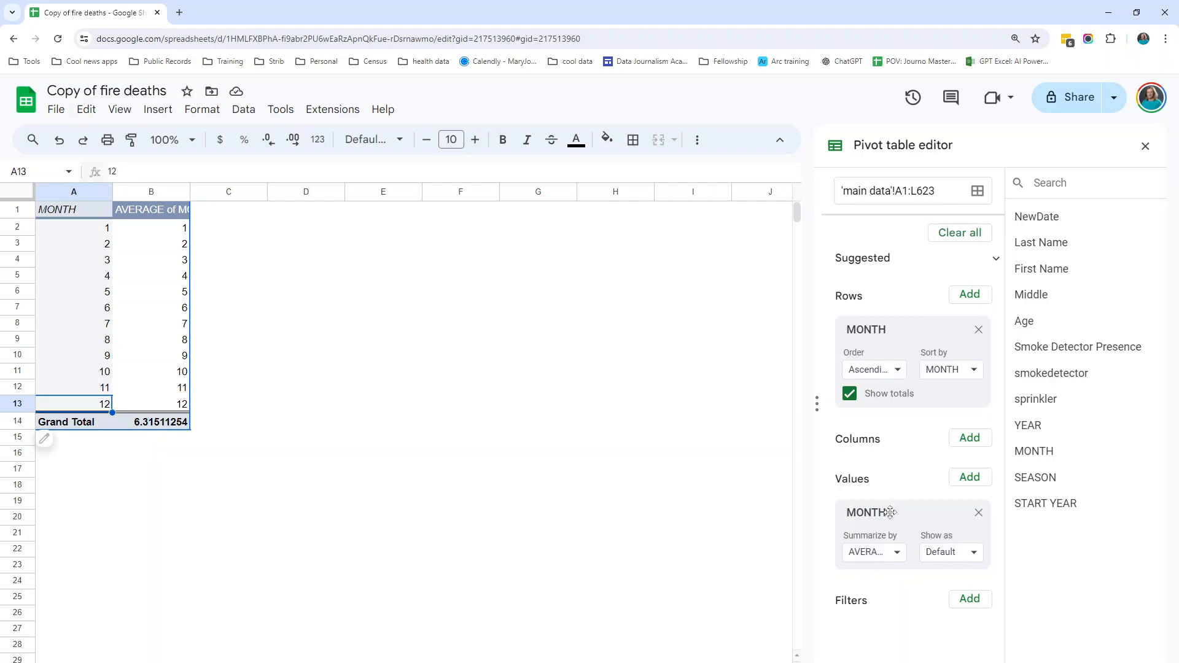
# Summarize the MONTH values by COUNTA and review the counts for months 1 through 12.
pyautogui.click(895, 554)
pyautogui.click(896, 256)
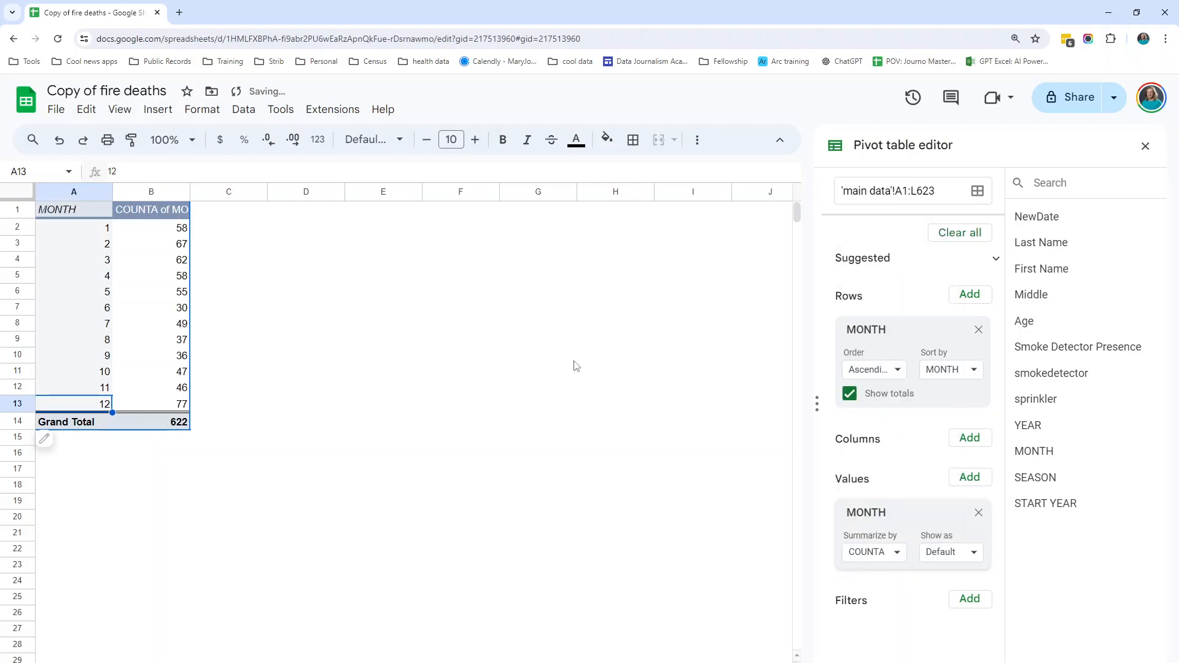
pyautogui.moveTo(85, 234); pyautogui.dragTo(170, 407)
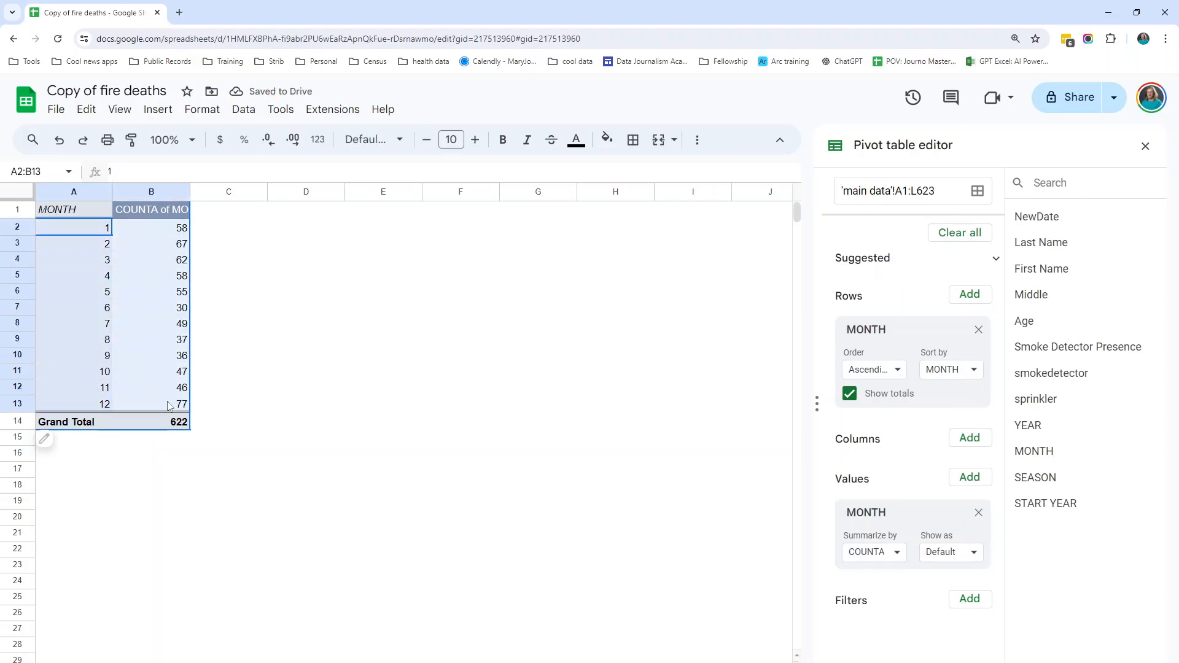
pyautogui.click(108, 353)
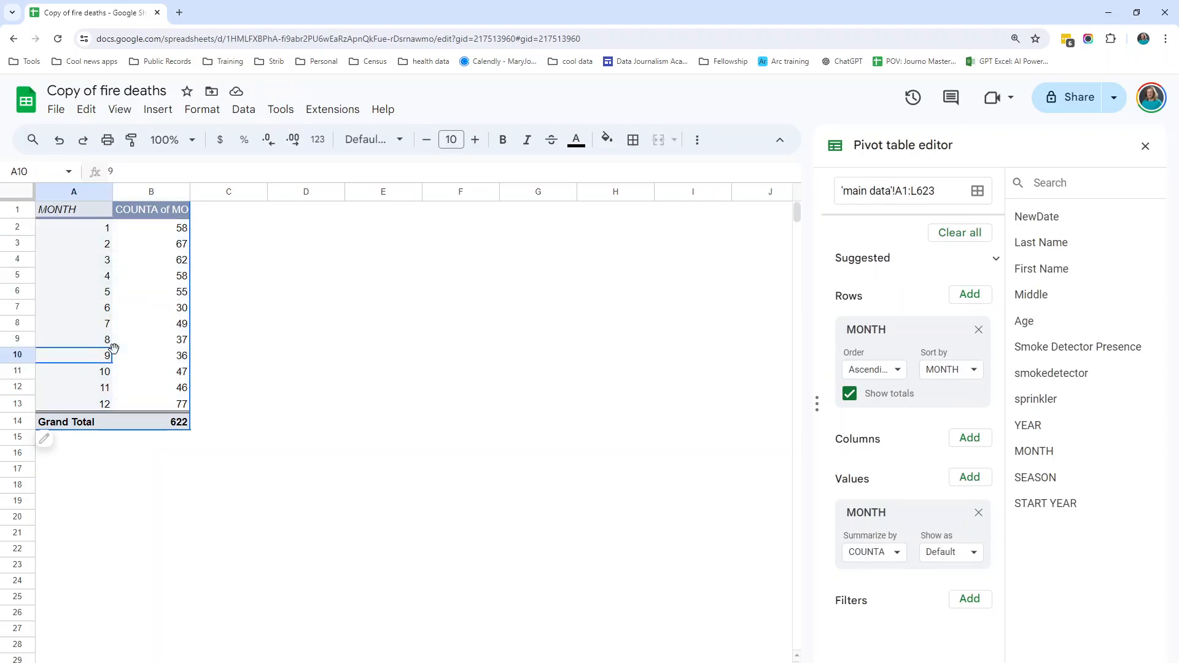
# Group the rows by YEAR above MONTH, with the year labels repeated on every row and totals hidden for both fields.
pyautogui.moveTo(1027, 424); pyautogui.dragTo(934, 316)
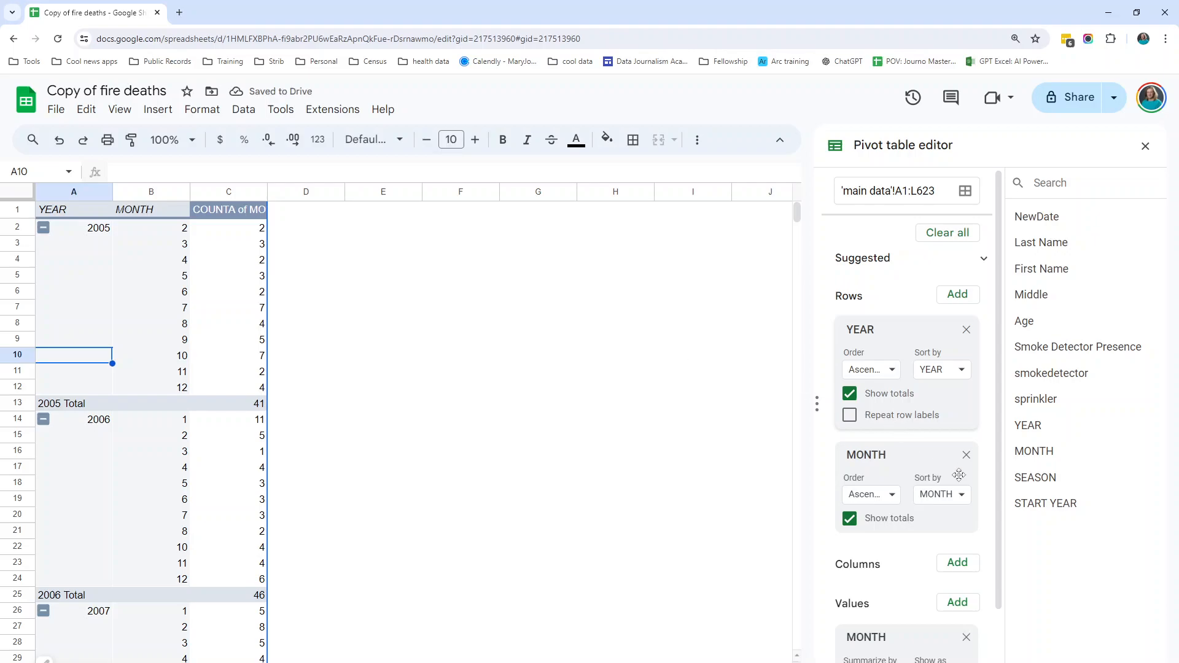
pyautogui.click(849, 414)
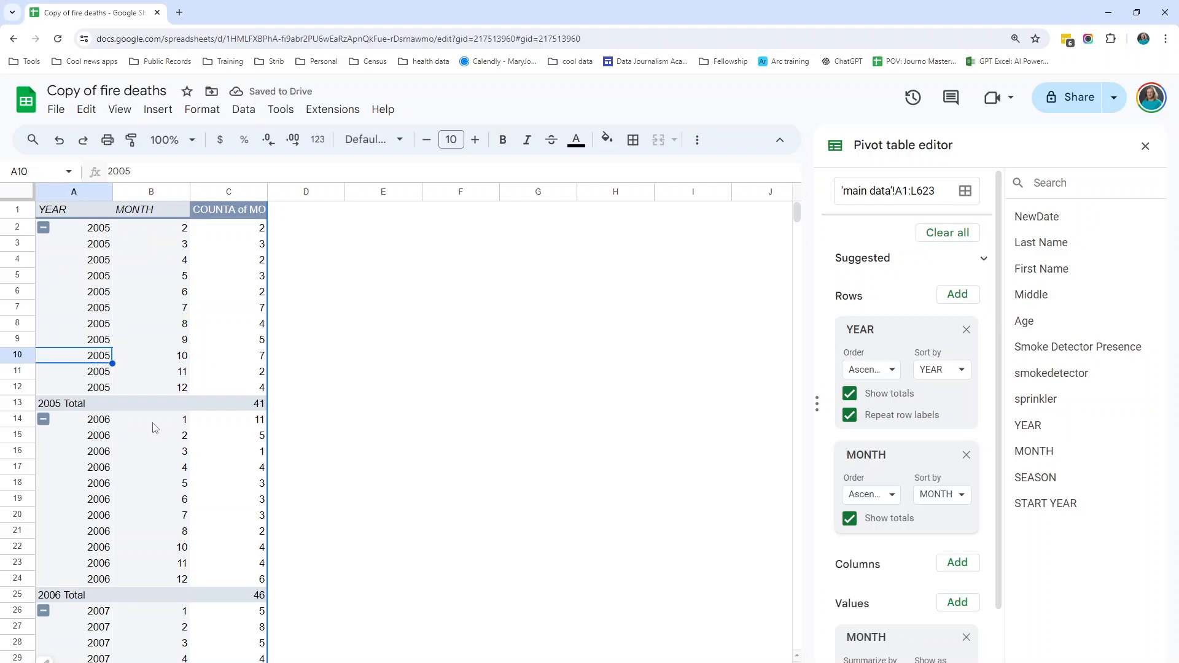
pyautogui.click(851, 395)
pyautogui.click(850, 519)
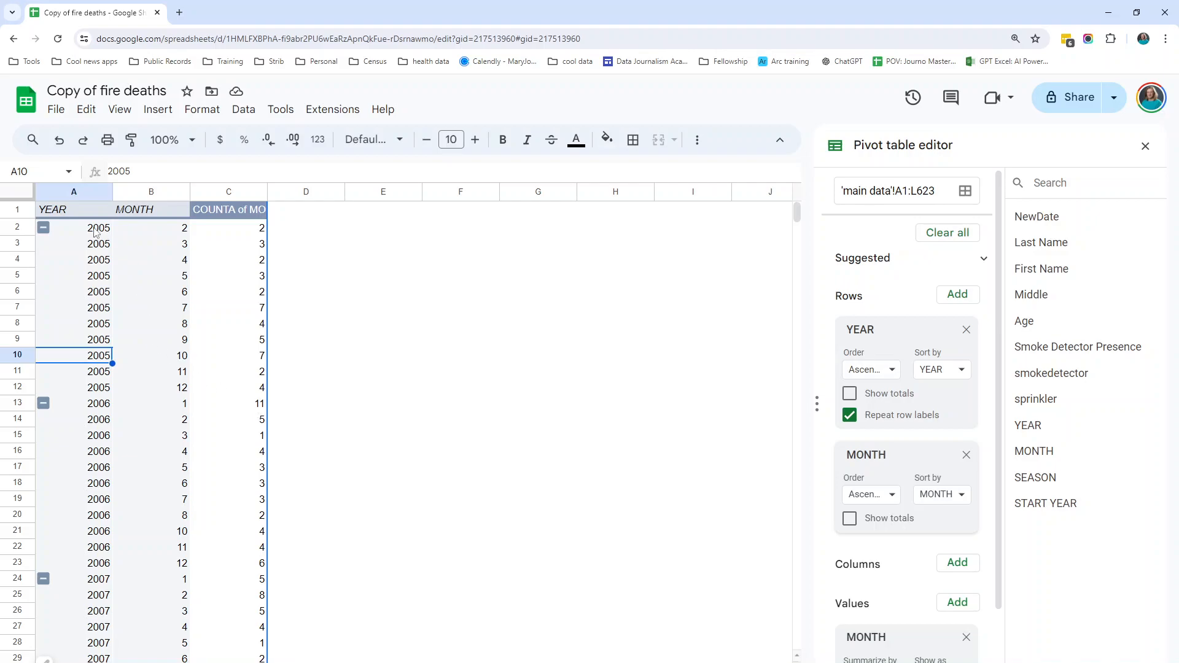
pyautogui.moveTo(95, 230); pyautogui.dragTo(240, 324)
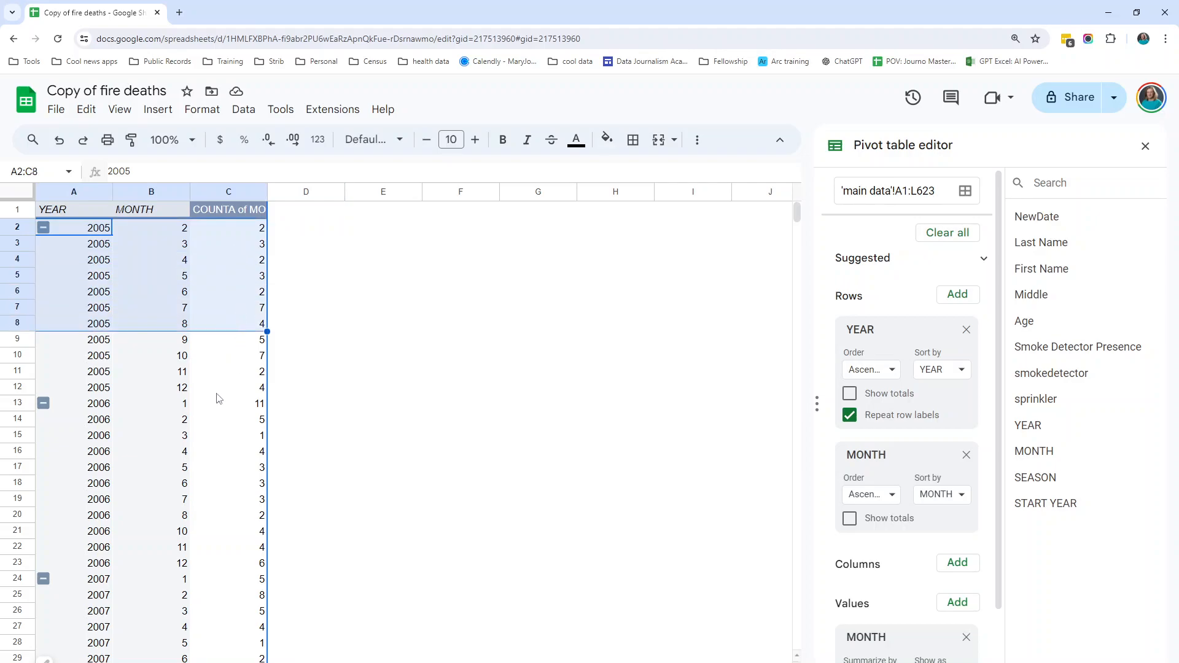
pyautogui.moveTo(92, 424); pyautogui.dragTo(258, 427)
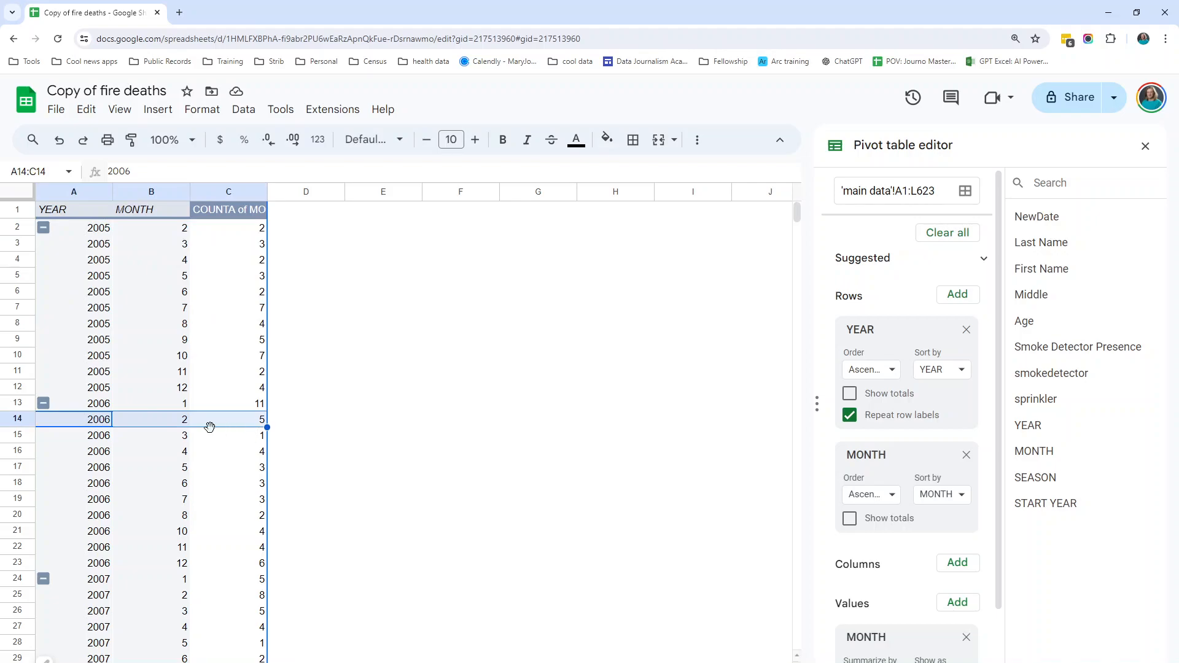
# Copy the pivot table's data rows in A2:C151 and paste them into a new sheet starting at A2.
pyautogui.moveTo(86, 600); pyautogui.dragTo(242, 604)
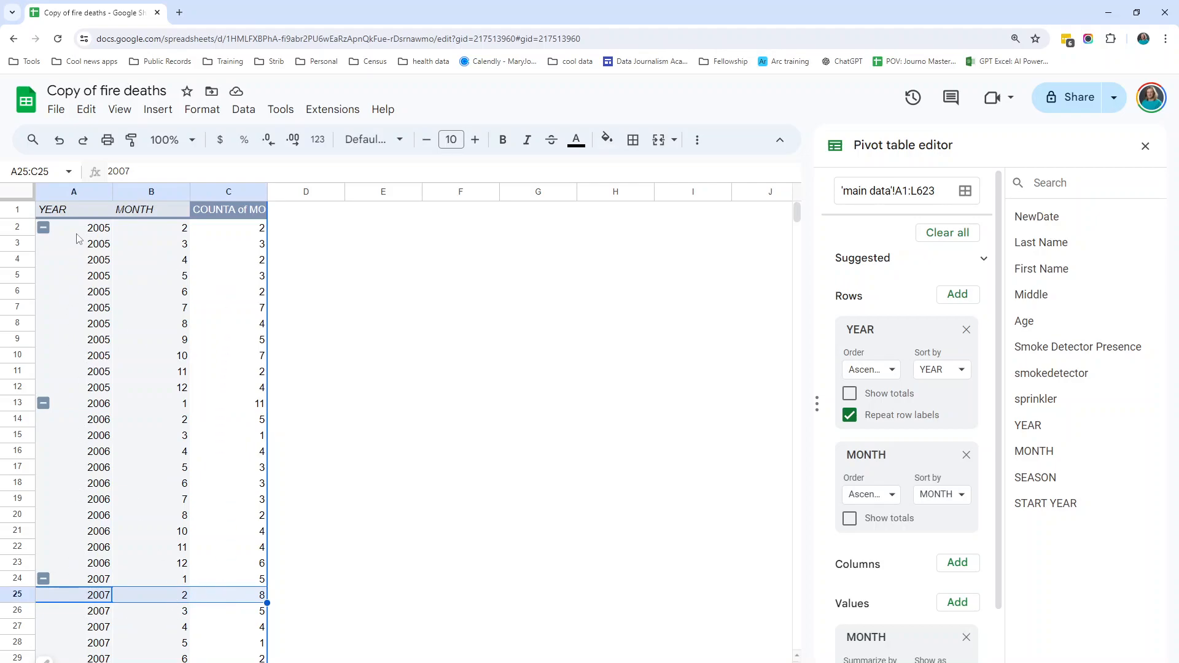
pyautogui.moveTo(81, 228); pyautogui.dragTo(219, 599)
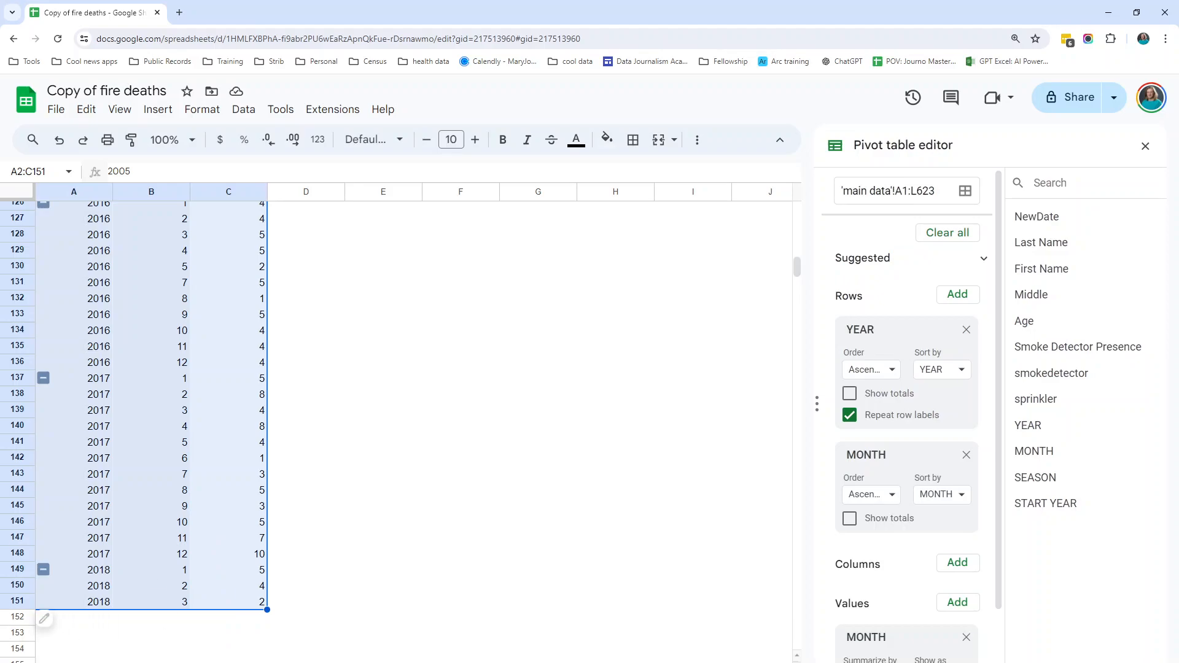
pyautogui.click(25, 662)
pyautogui.click(66, 227)
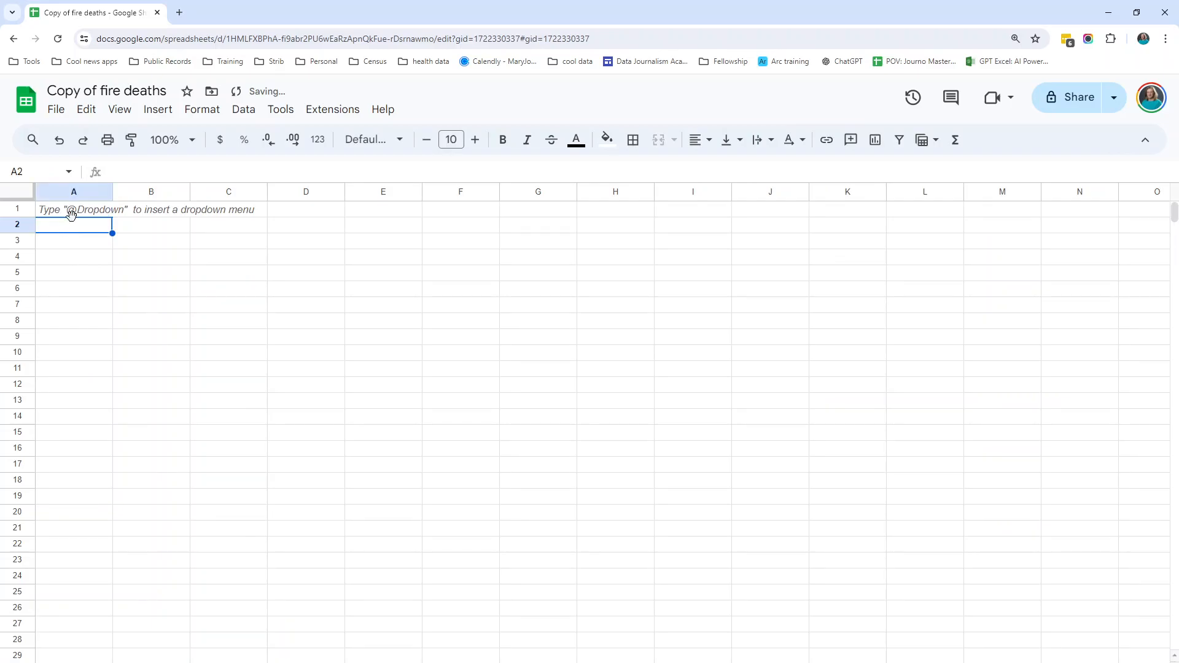
pyautogui.hotkey('ctrl', 'v')
# Add the column headers YEAR, MONTH and DEATHS in row 1 above the pasted data.
pyautogui.click(80, 211)
pyautogui.write('Y')
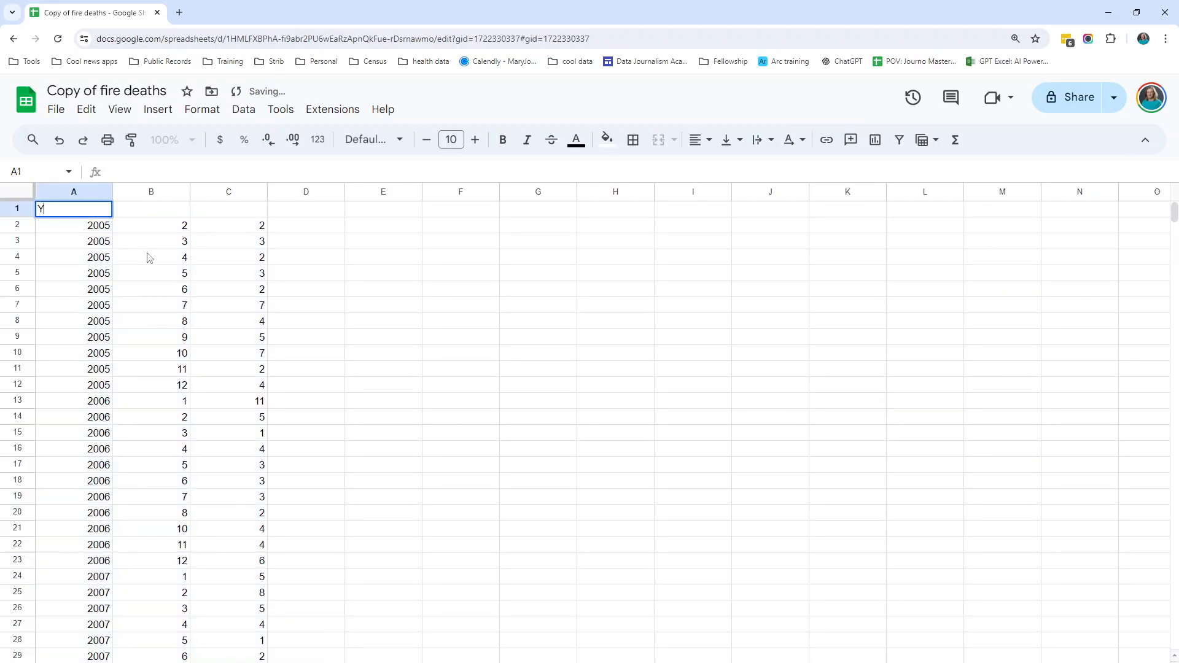
pyautogui.write('EAR')
pyautogui.press('Tab')
pyautogui.write('MONTH')
pyautogui.press('Tab')
pyautogui.write('DEATHS')
pyautogui.press('Return')
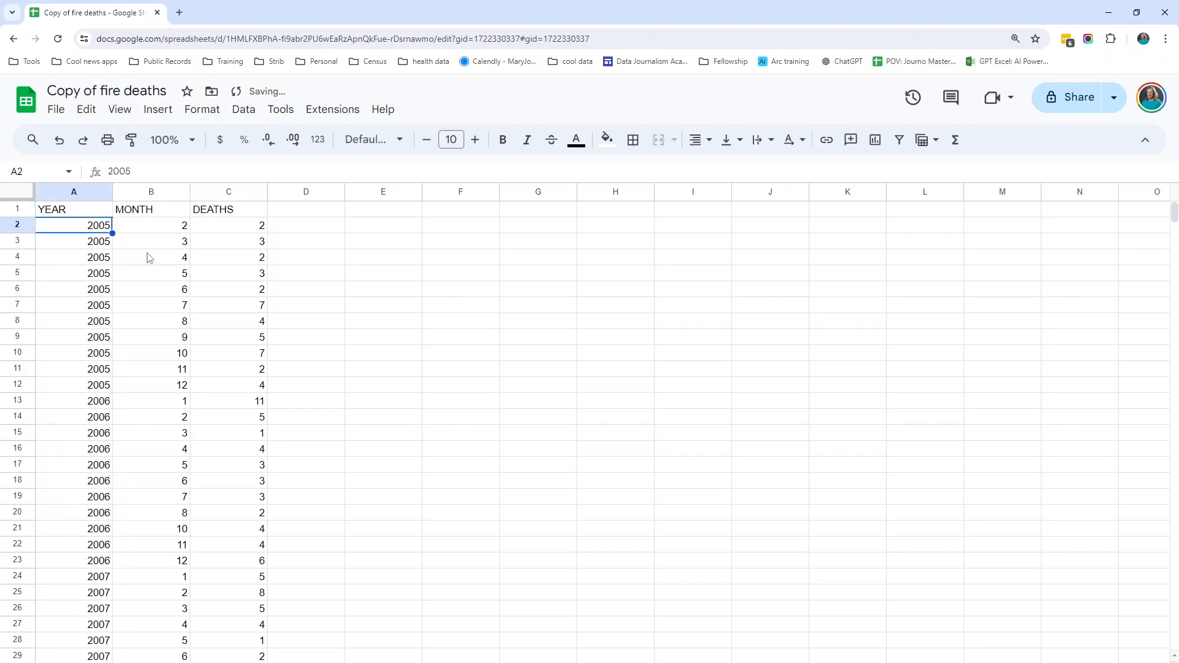
pyautogui.click(212, 224)
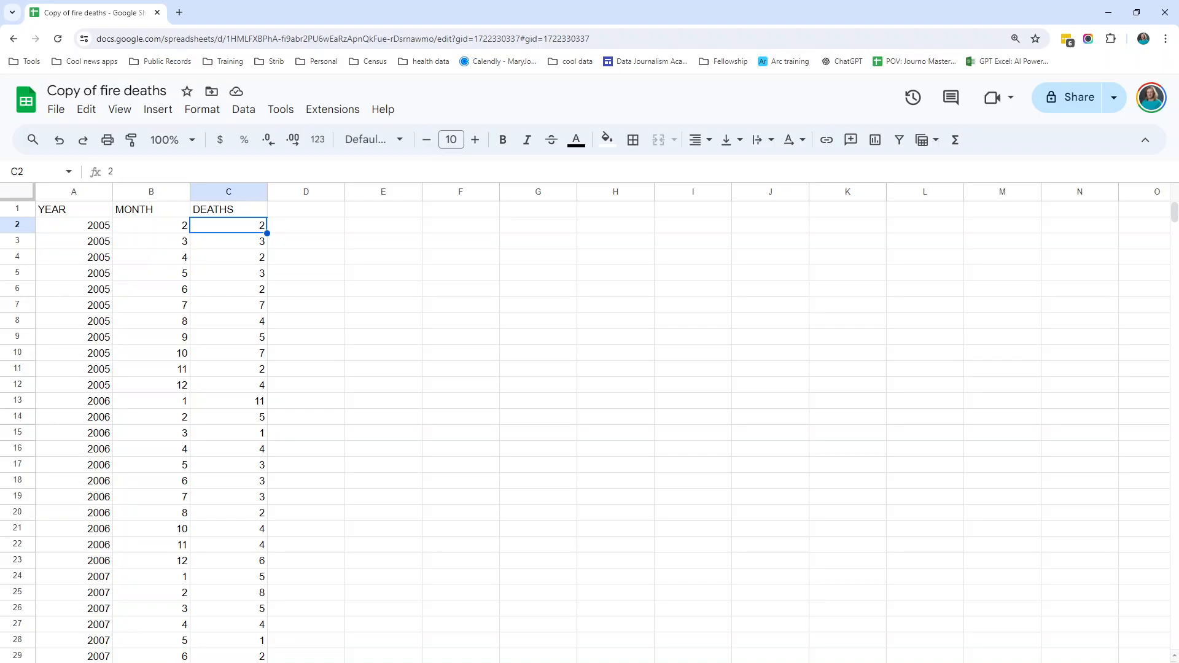
# Insert a pivot table from the deaths by month table on a new sheet, with MONTH as its rows.
pyautogui.click(288, 449)
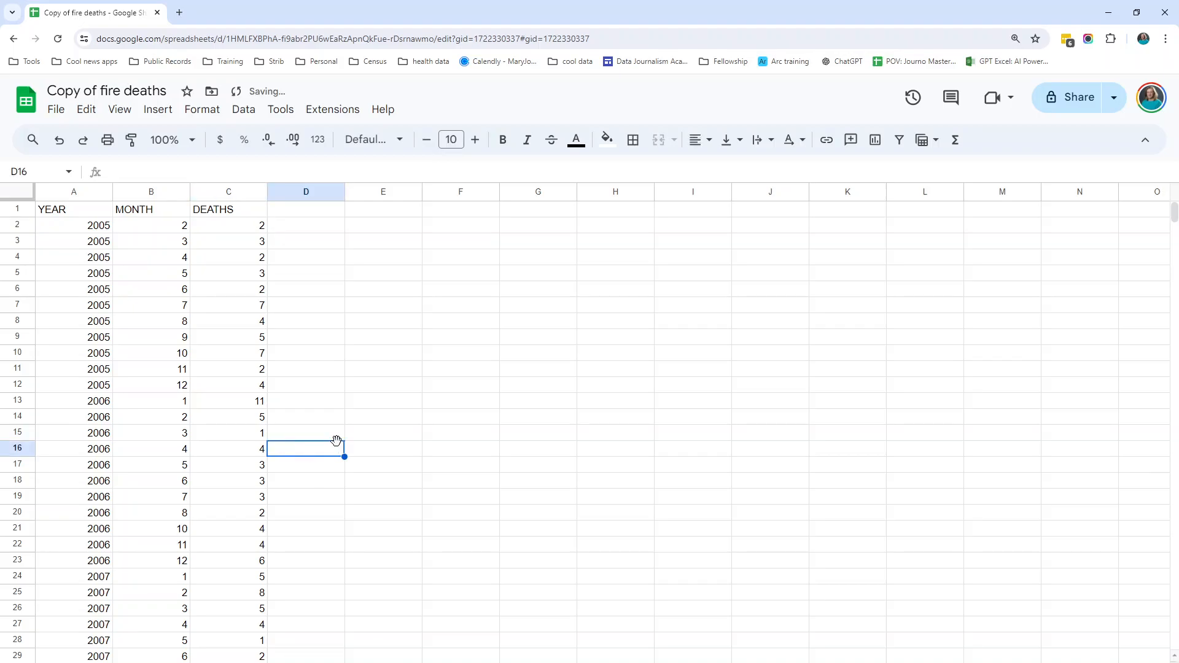
pyautogui.click(167, 274)
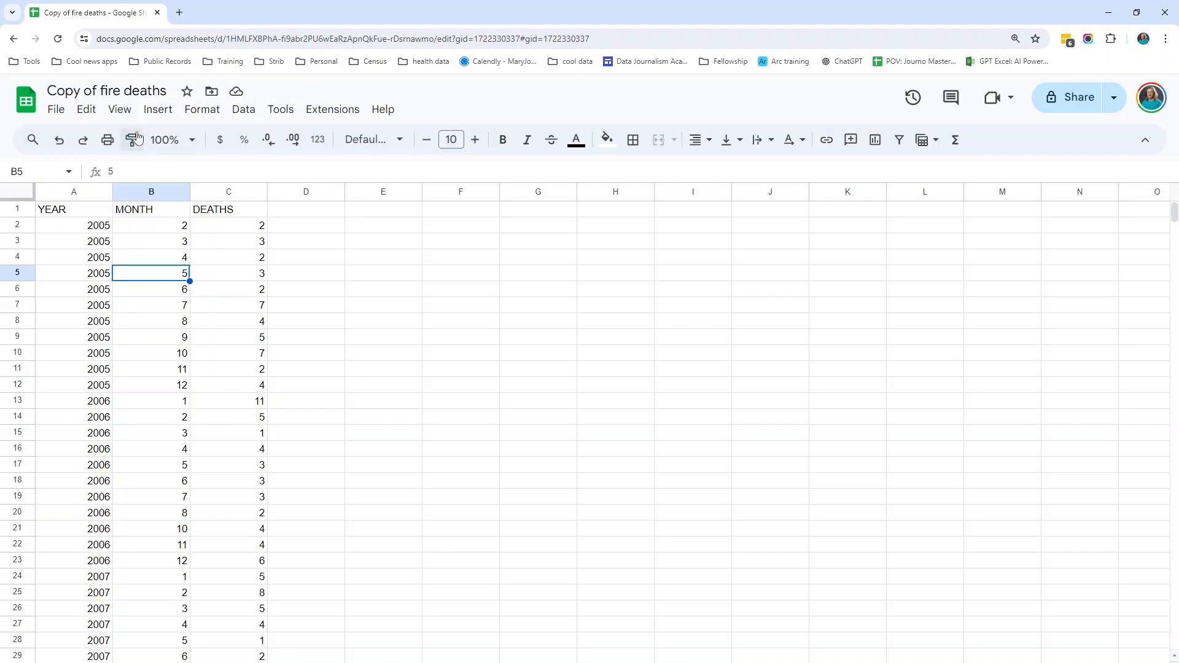
pyautogui.click(158, 109)
pyautogui.click(183, 313)
pyautogui.click(662, 493)
pyautogui.moveTo(1032, 242); pyautogui.dragTo(895, 313)
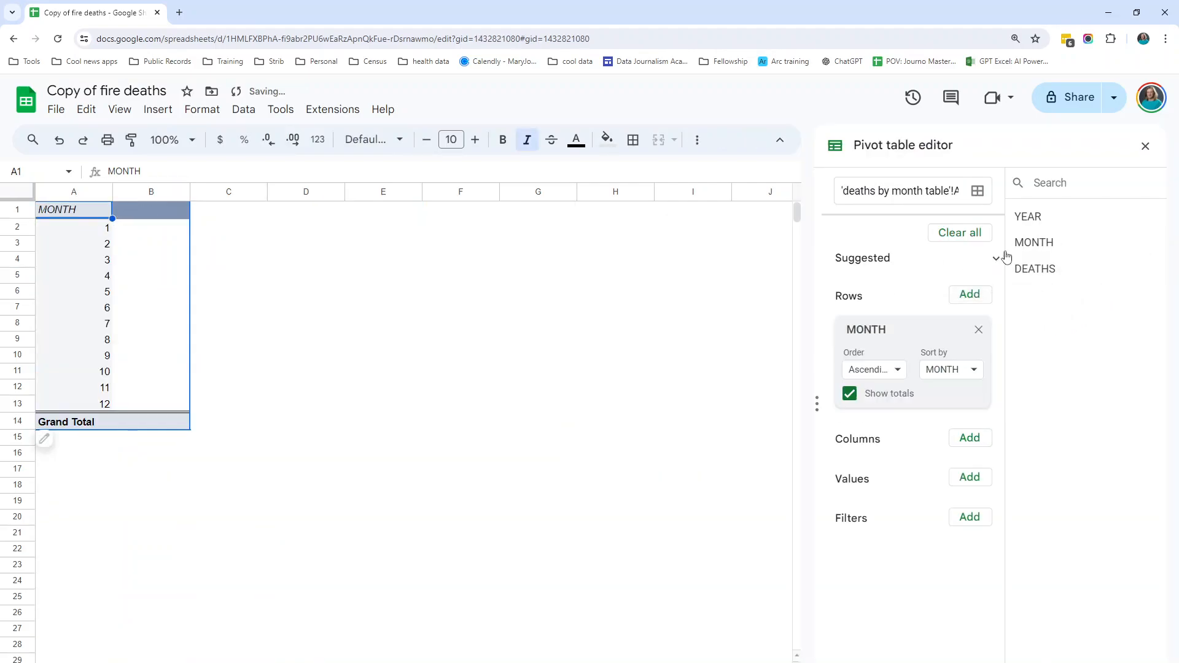
# Add DEATHS as the pivot table's values, summarized by AVERAGE.
pyautogui.moveTo(1032, 270); pyautogui.dragTo(871, 519)
pyautogui.click(892, 553)
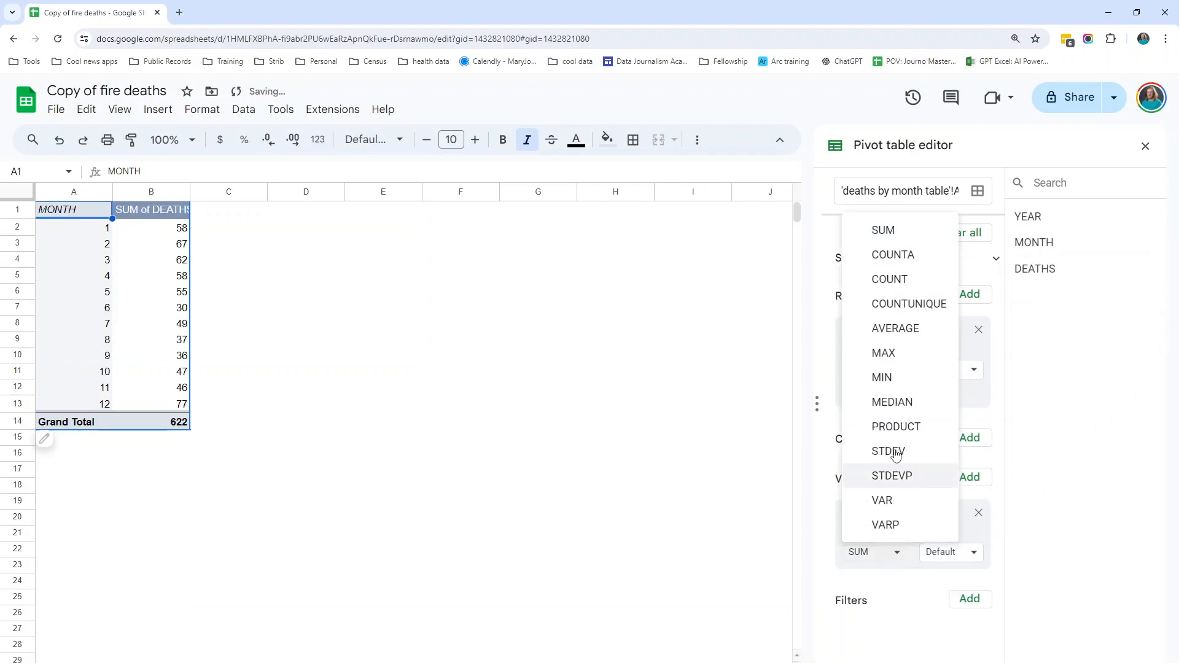
pyautogui.click(885, 328)
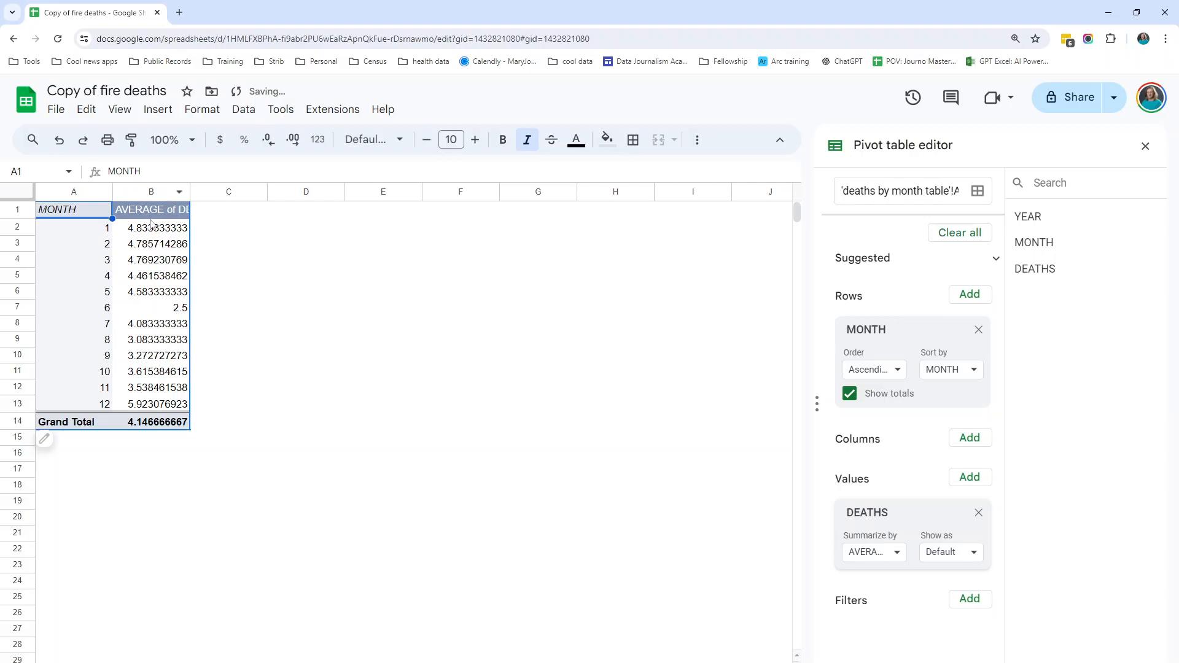
# Format the average deaths for months 1 through 12 (B2:B13) to one decimal place.
pyautogui.moveTo(158, 234); pyautogui.dragTo(161, 405)
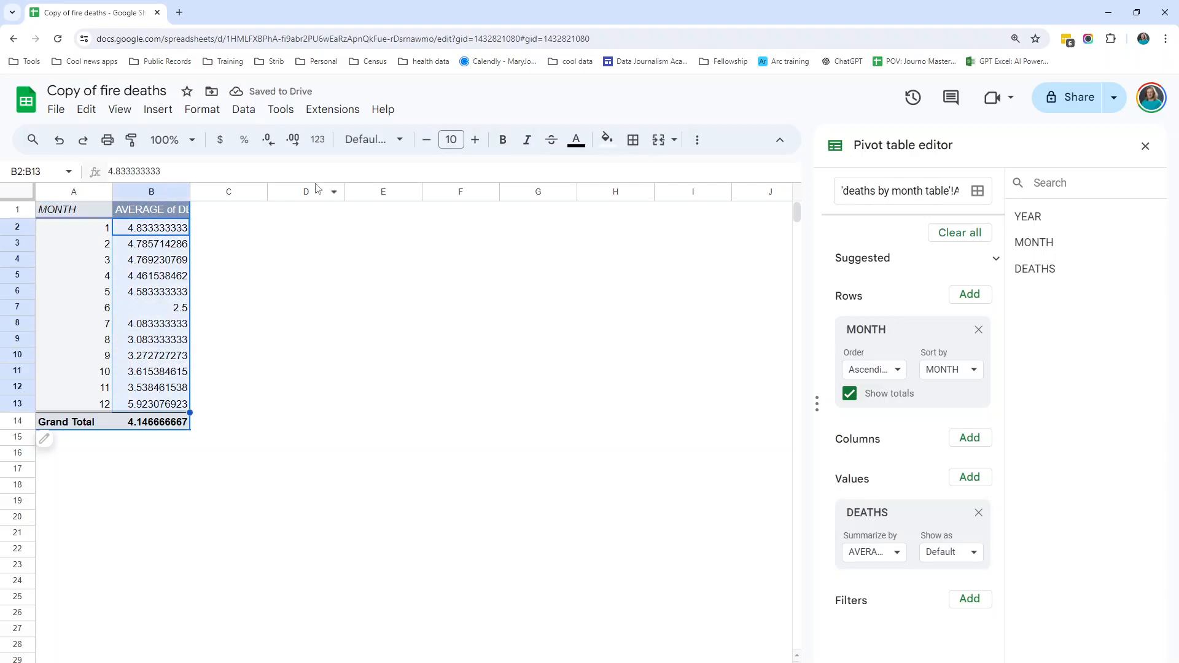
pyautogui.click(272, 147)
pyautogui.click(272, 147)
pyautogui.click(272, 147)
pyautogui.click(272, 147)
pyautogui.click(271, 147)
pyautogui.click(271, 147)
pyautogui.click(271, 147)
pyautogui.click(271, 148)
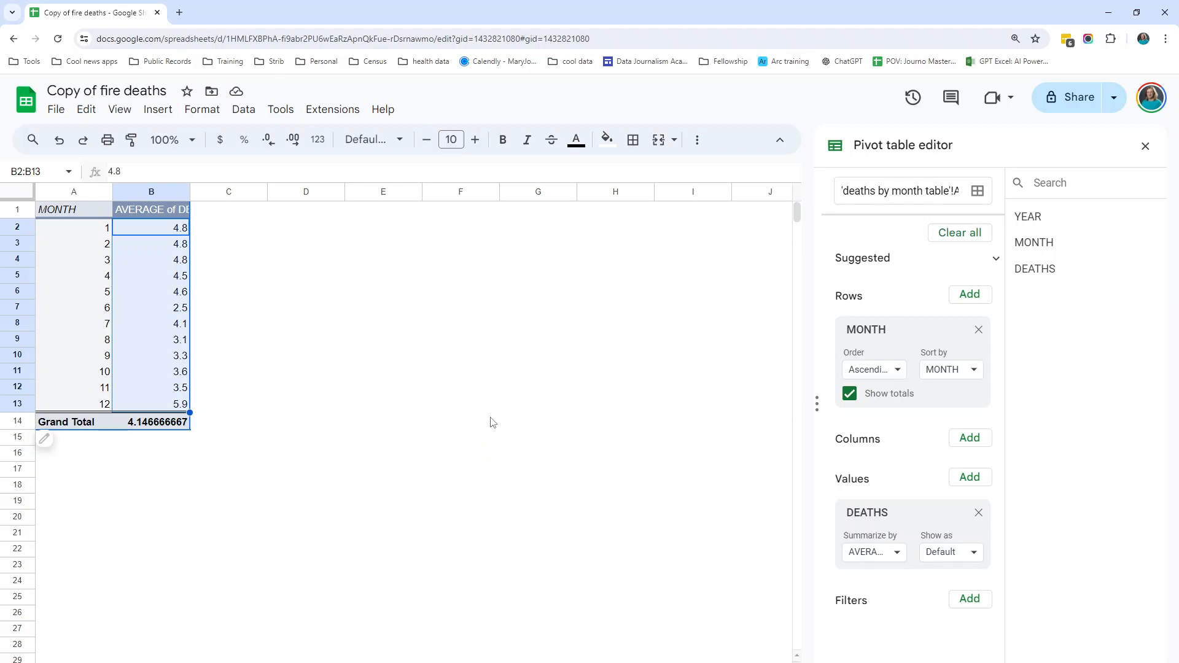
# Check the average deaths for months 12 and 8 in the pivot table.
pyautogui.click(151, 406)
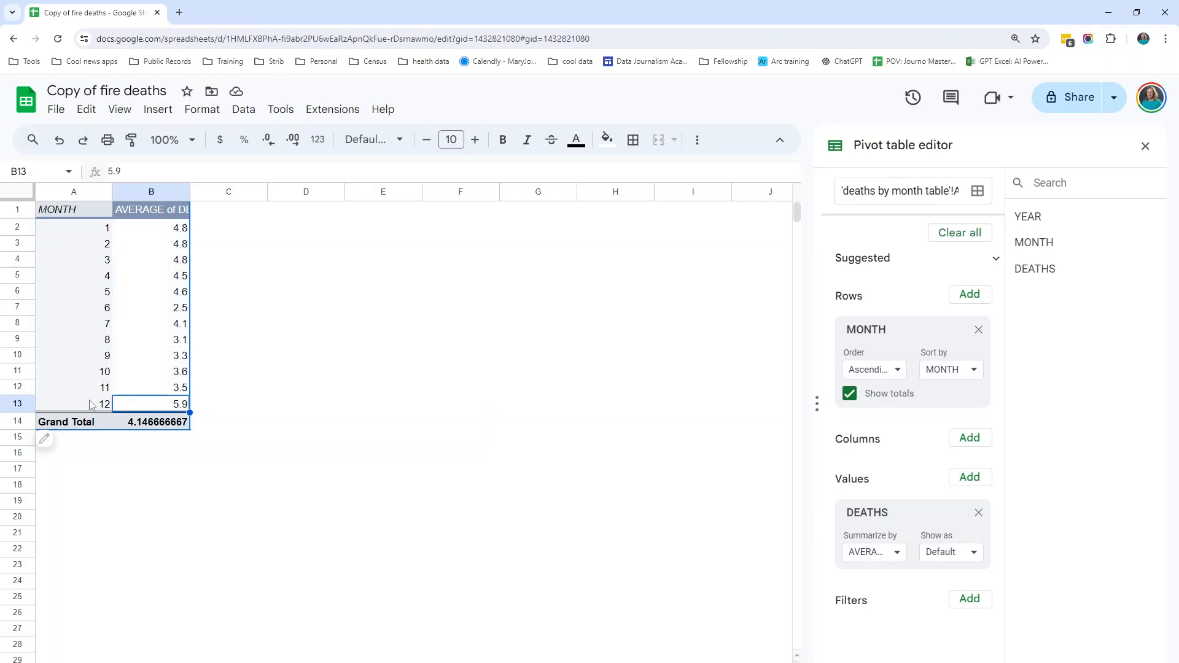
pyautogui.click(18, 404)
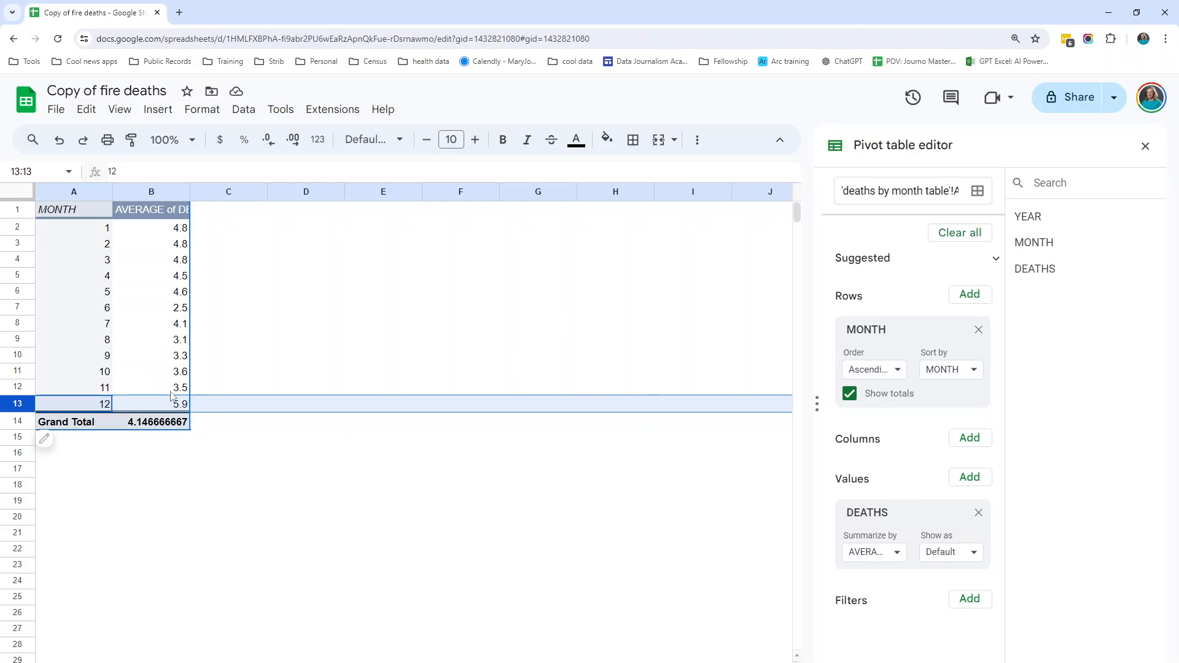
pyautogui.click(158, 340)
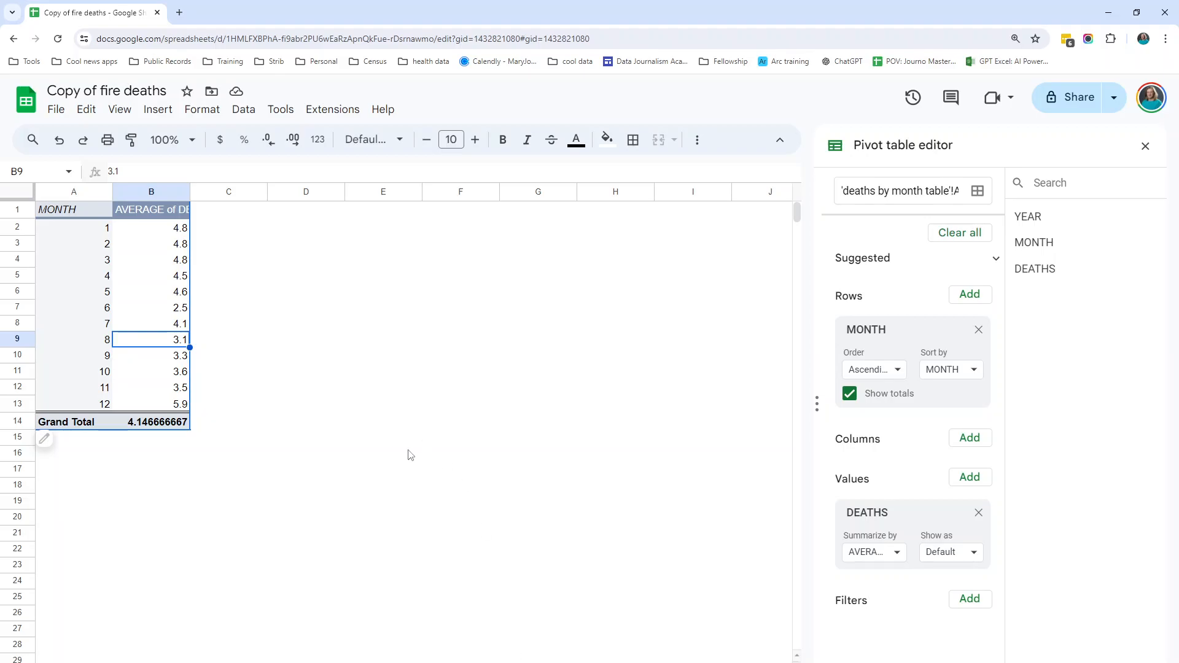
pyautogui.click(409, 454)
# Delete the sheet containing the pivot table grouped by YEAR and MONTH from the main data.
pyautogui.click(203, 662)
pyautogui.click(344, 662)
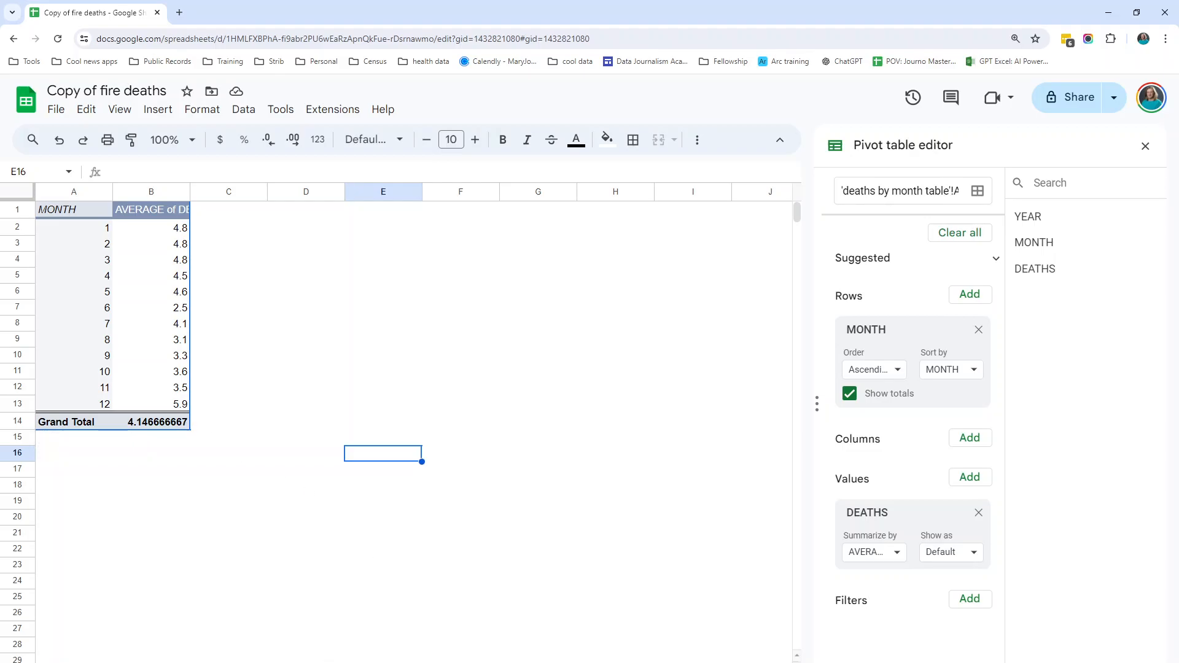
pyautogui.click(104, 662)
pyautogui.click(203, 662)
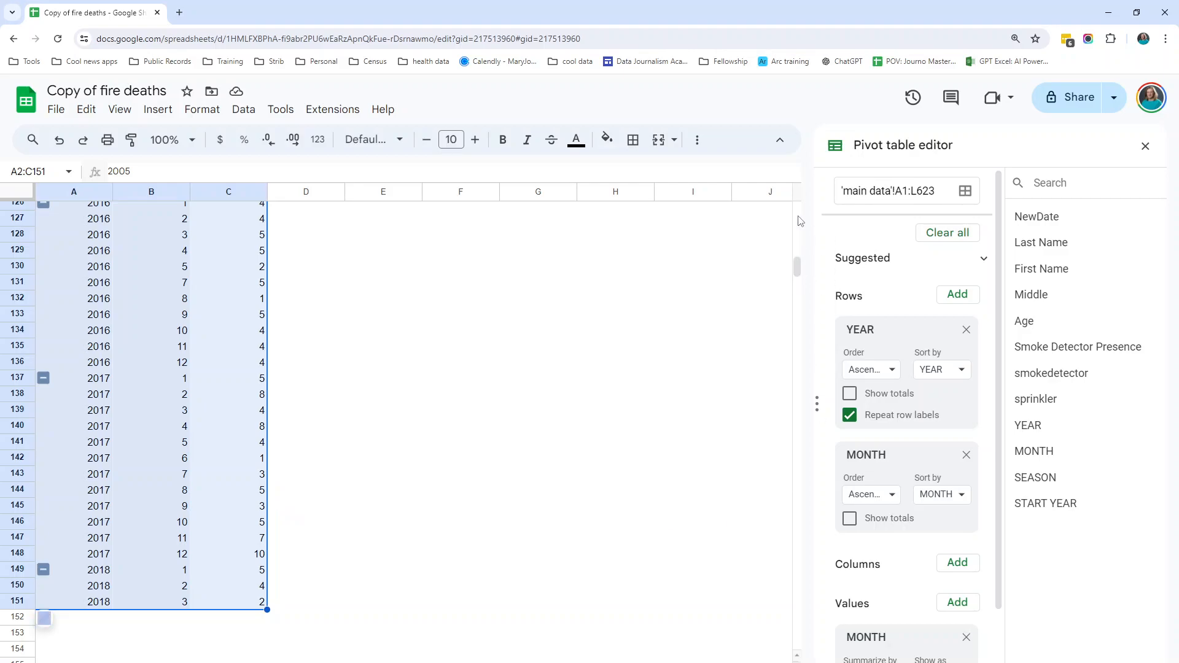
pyautogui.scroll(20, 801, 222)
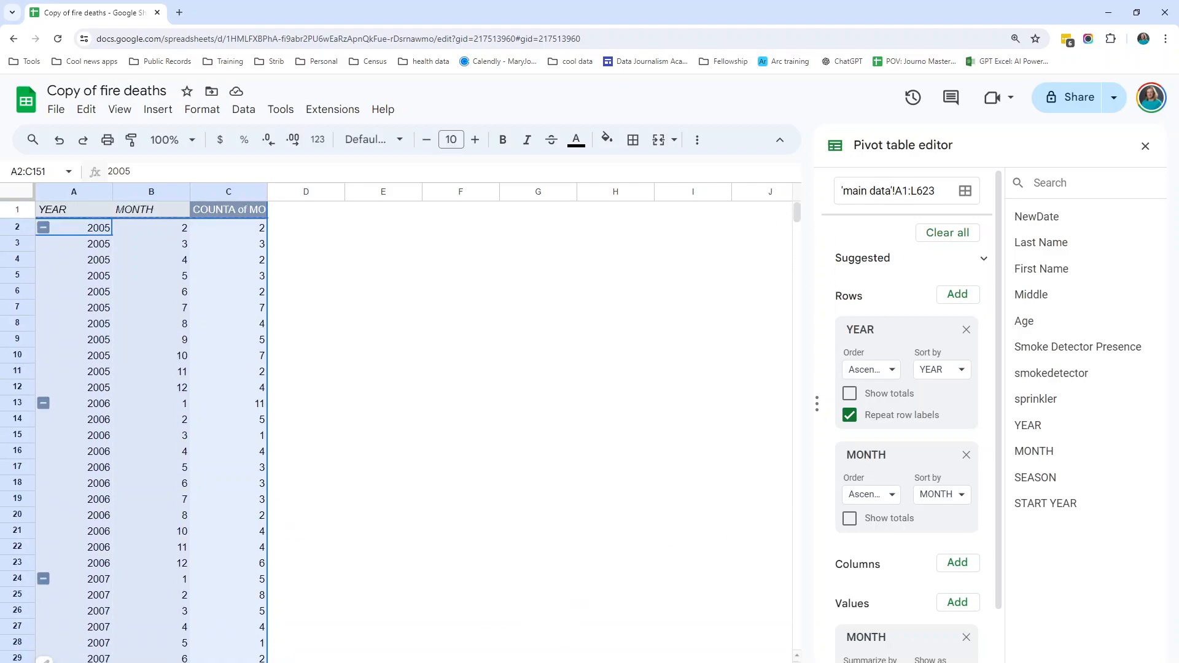
pyautogui.rightClick(322, 662)
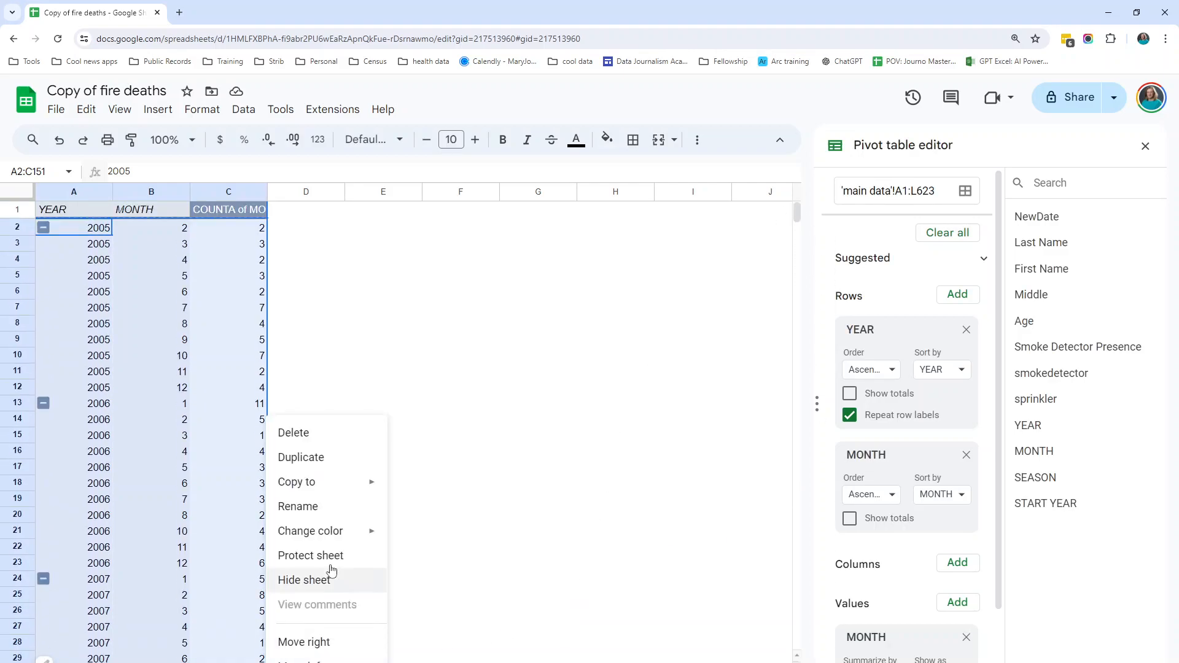
pyautogui.click(309, 434)
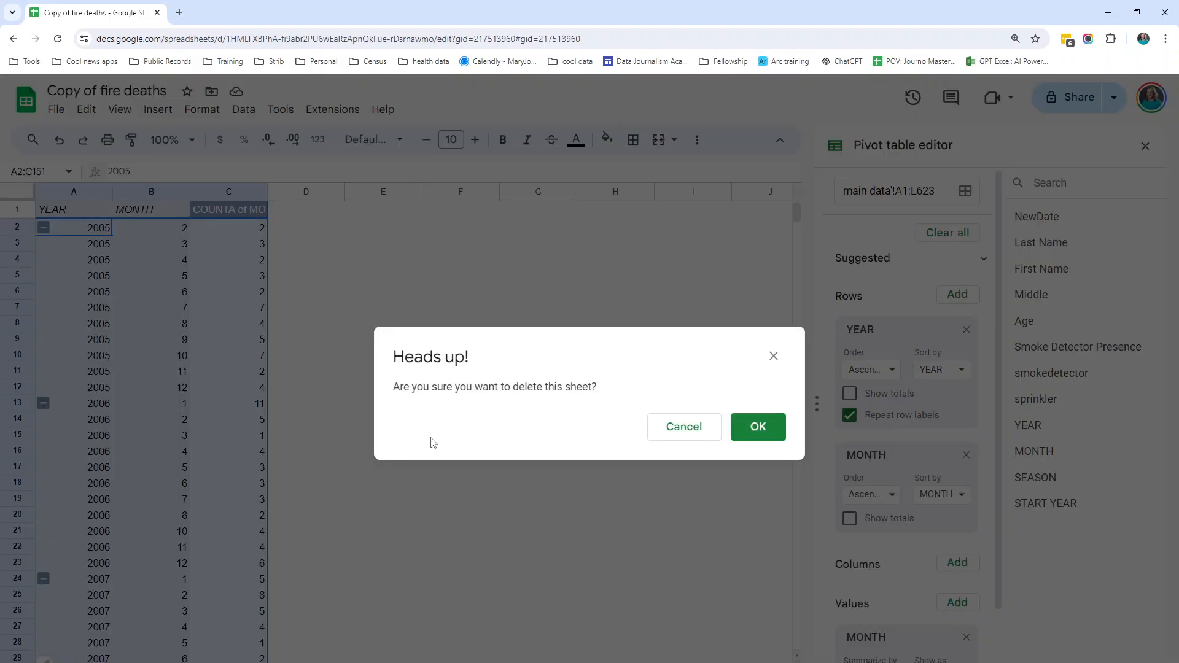
pyautogui.click(775, 430)
# Review the Age column in the main data and add a new column header KIDS/ADULTS in M1.
pyautogui.click(146, 412)
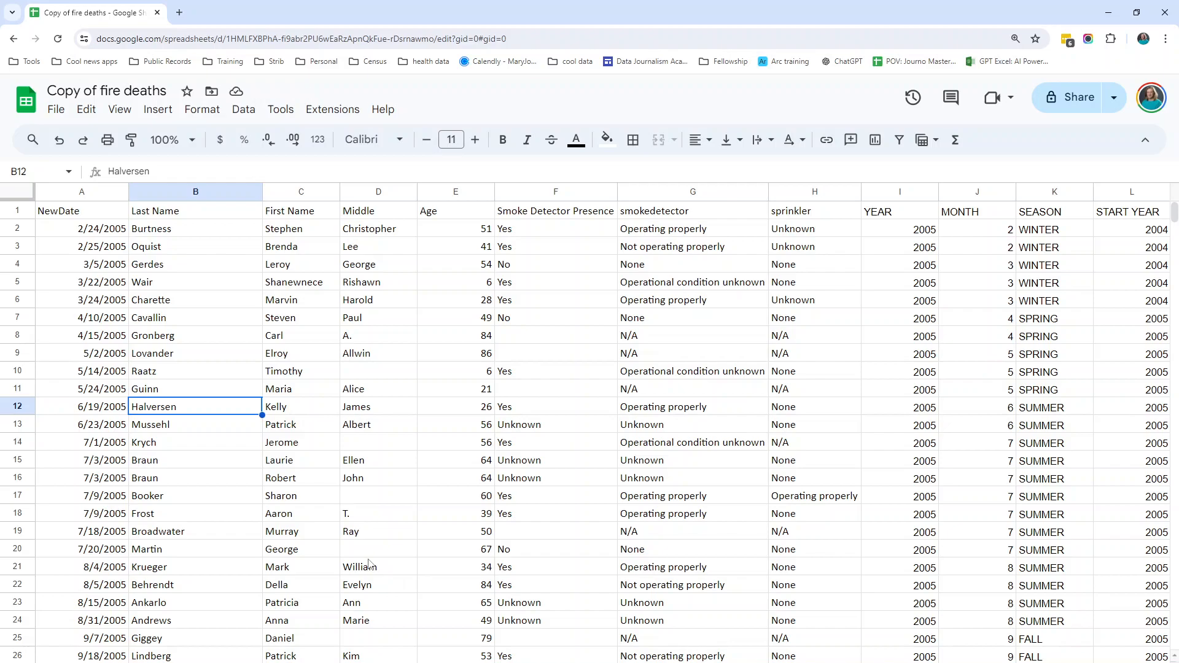
pyautogui.click(456, 196)
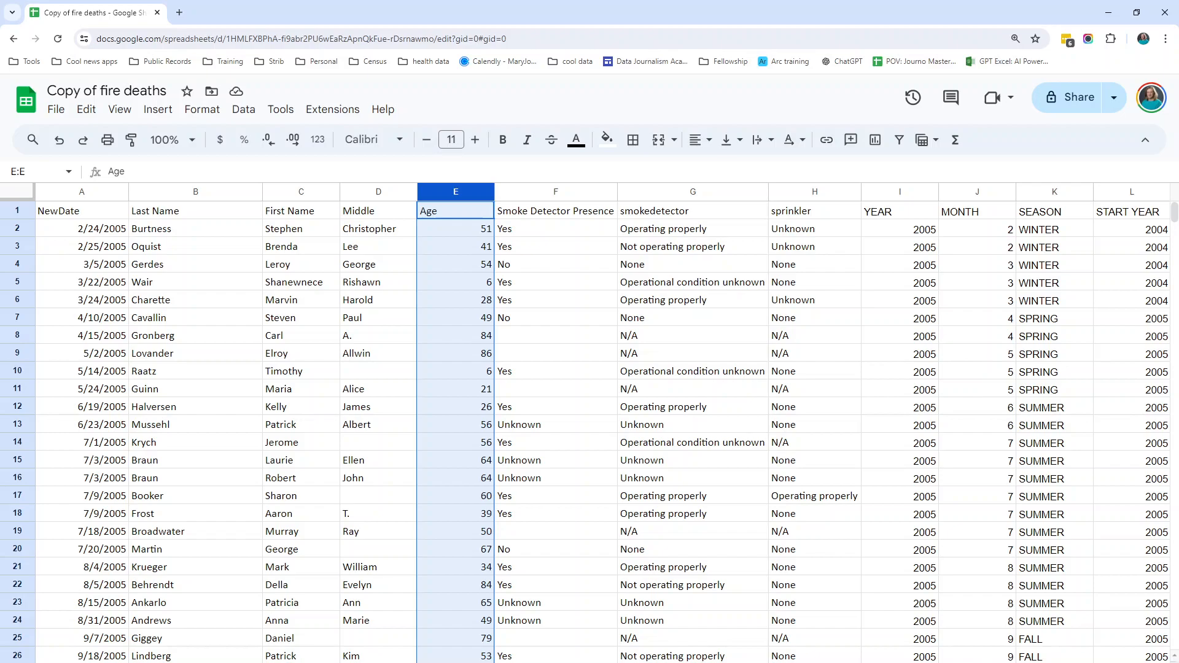
pyautogui.click(479, 425)
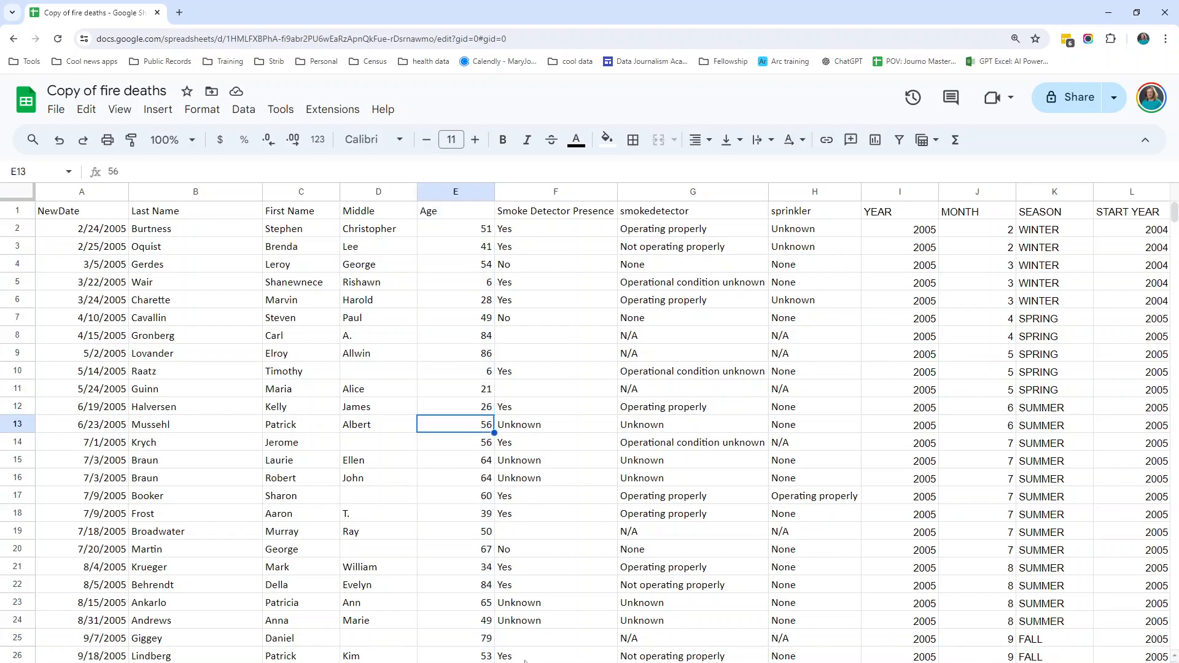
pyautogui.hscroll(4, 602, 424)
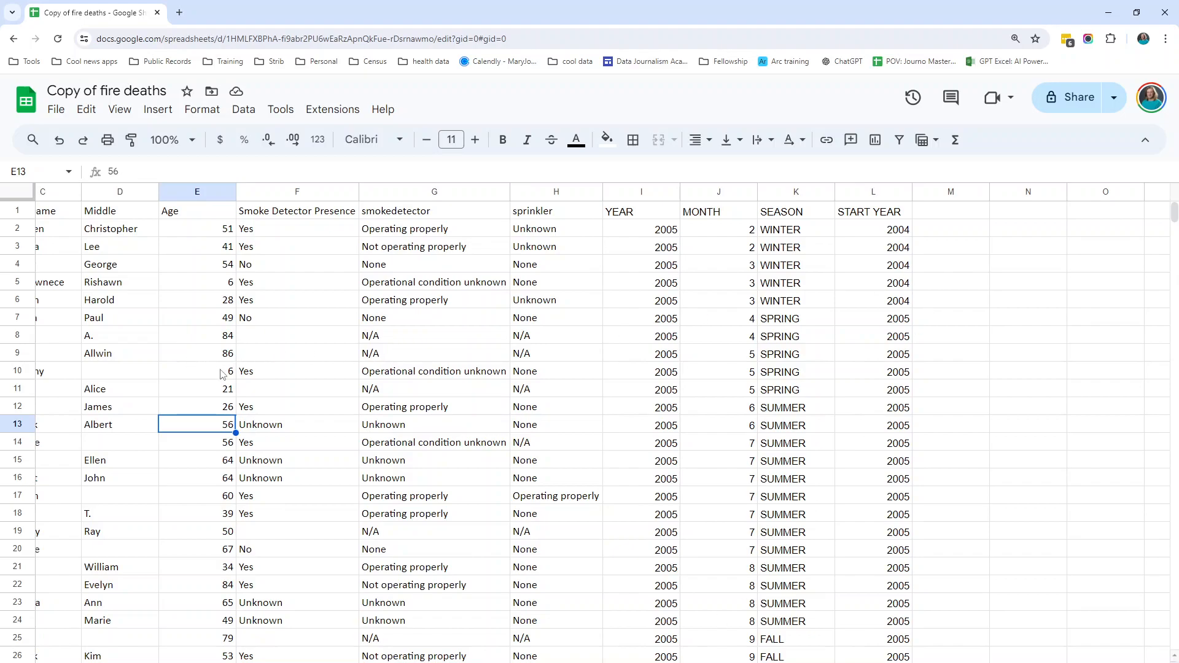
pyautogui.click(954, 215)
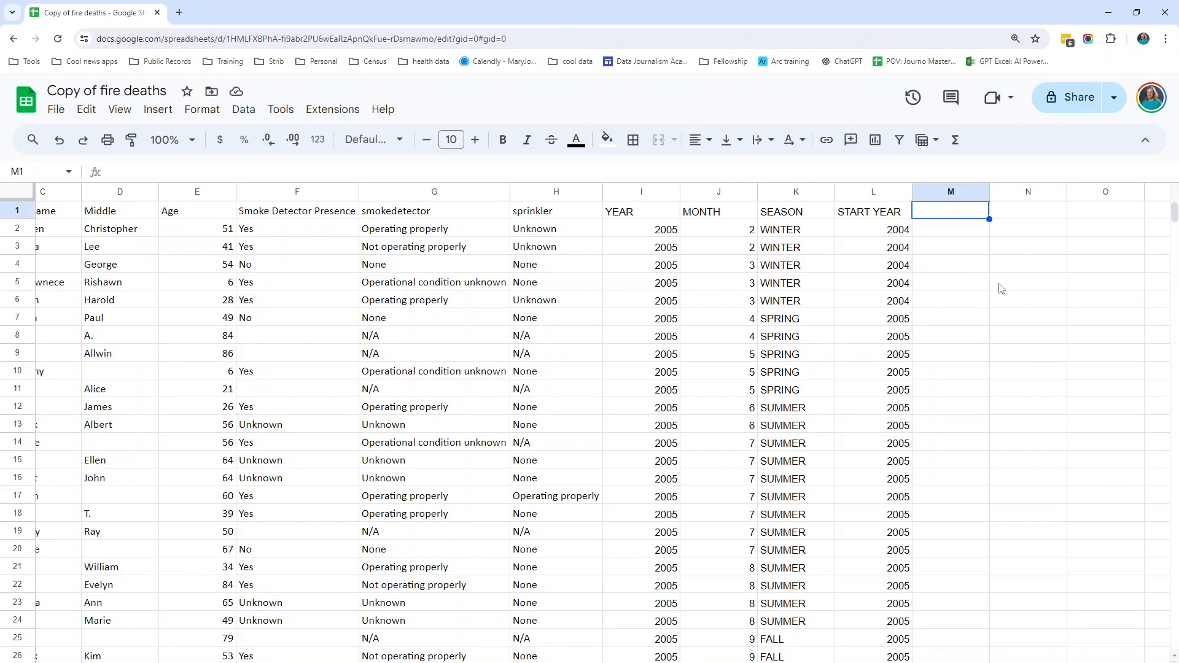
pyautogui.write('KI')
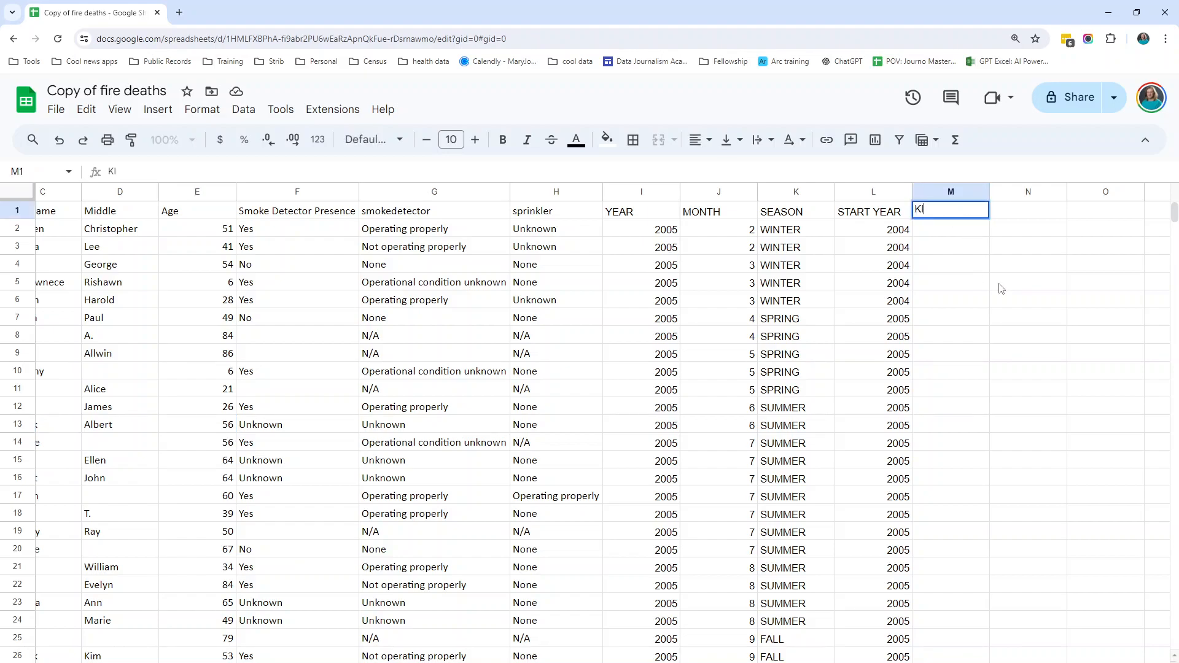
pyautogui.write('DS/ADULTS')
pyautogui.press('Return')
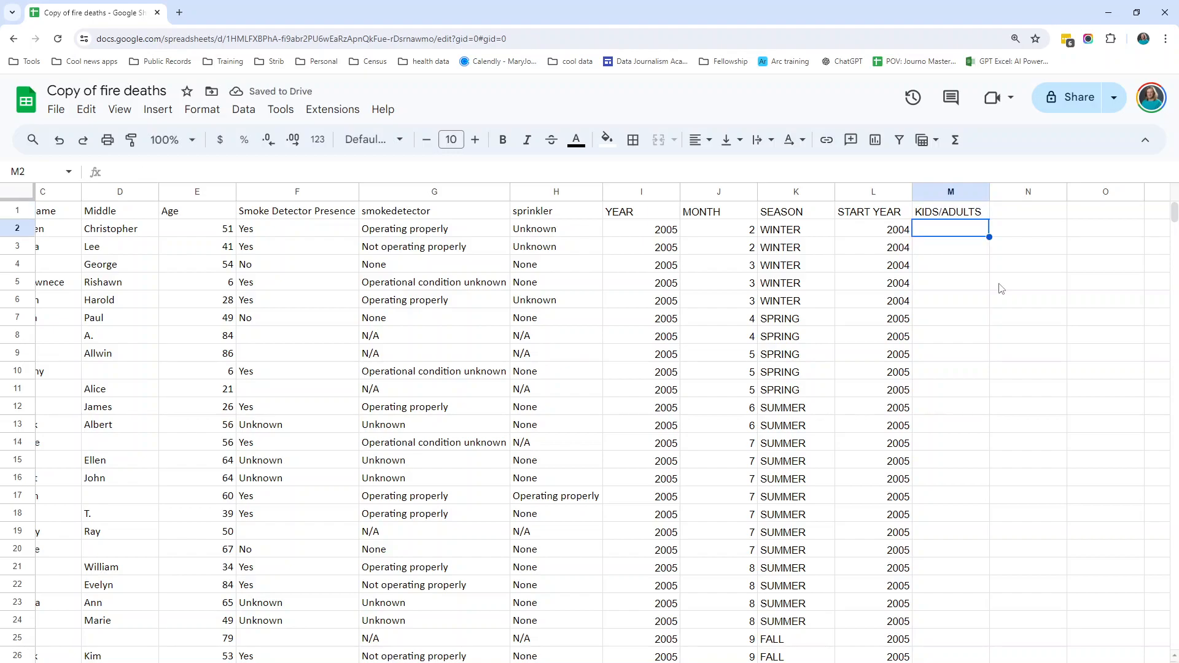
# Enter =IF(E2<18, "Child", "Adult") in M2 and fill the formula down the KIDS/ADULTS column.
pyautogui.write('=IF')
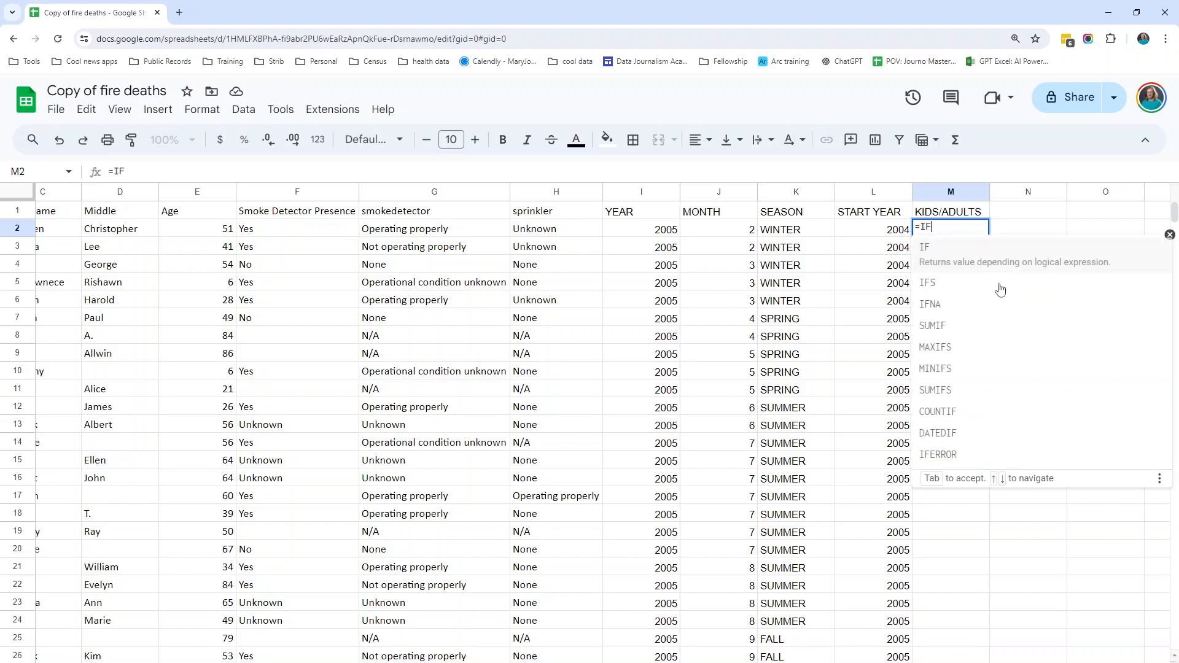
pyautogui.write('(E2')
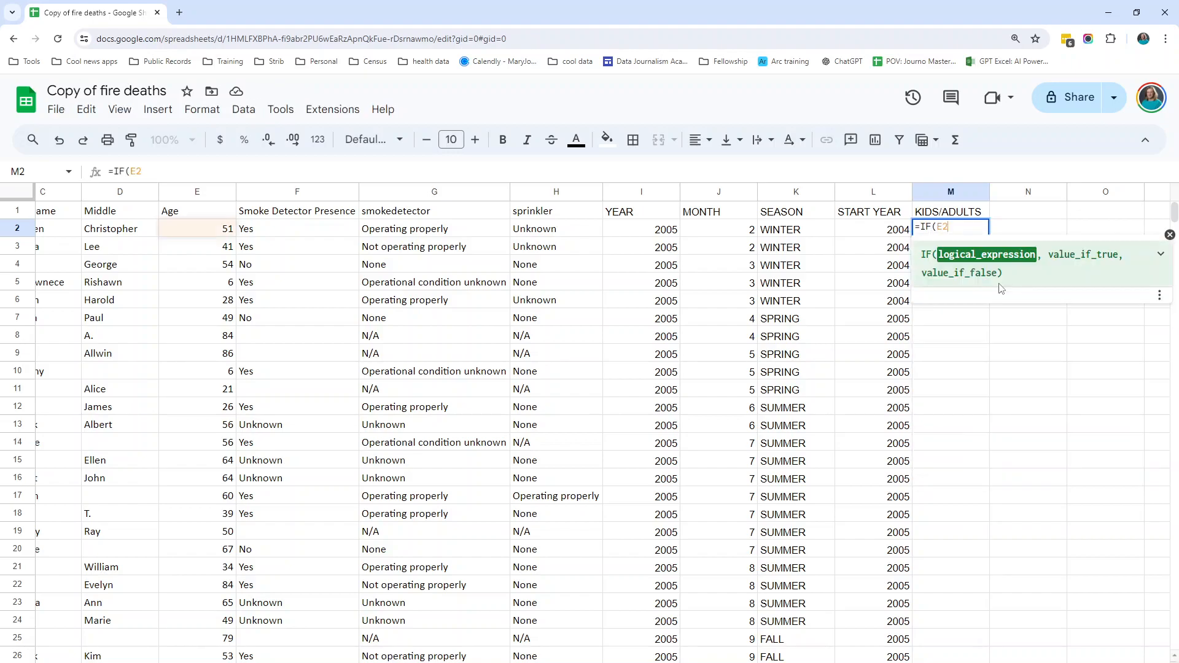
pyautogui.write('<18, "Kids"')
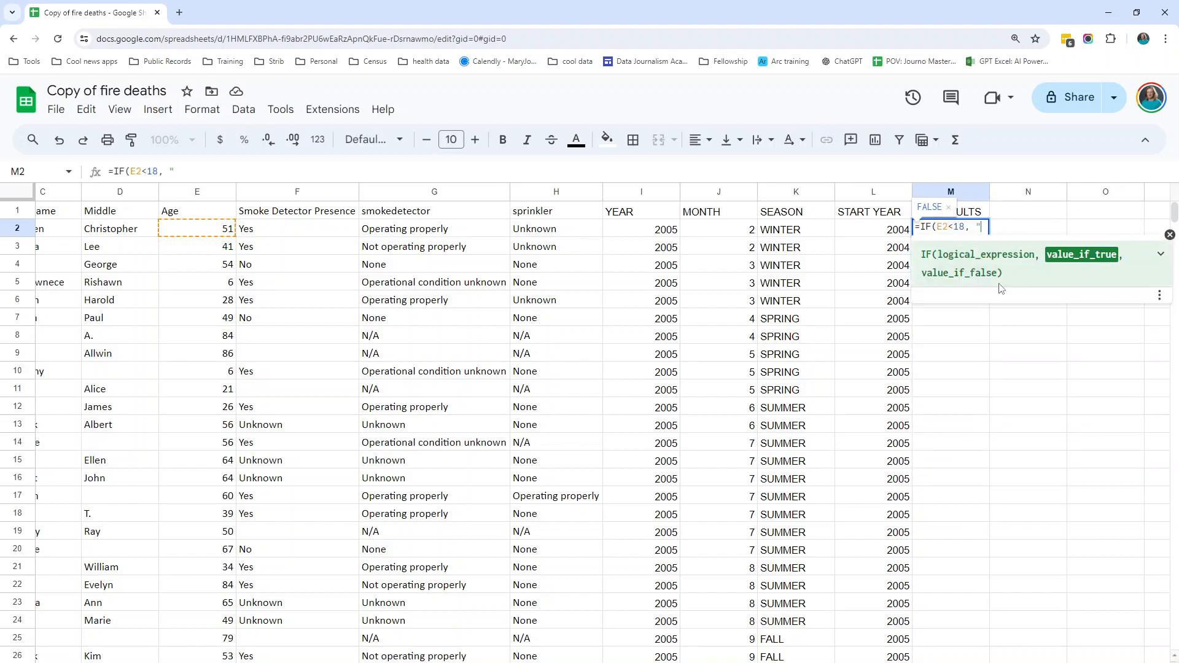
pyautogui.press('BackSpace')
pyautogui.press('BackSpace')
pyautogui.press('BackSpace')
pyautogui.press('BackSpace')
pyautogui.press('BackSpace')
pyautogui.write('Child", "Adult"')
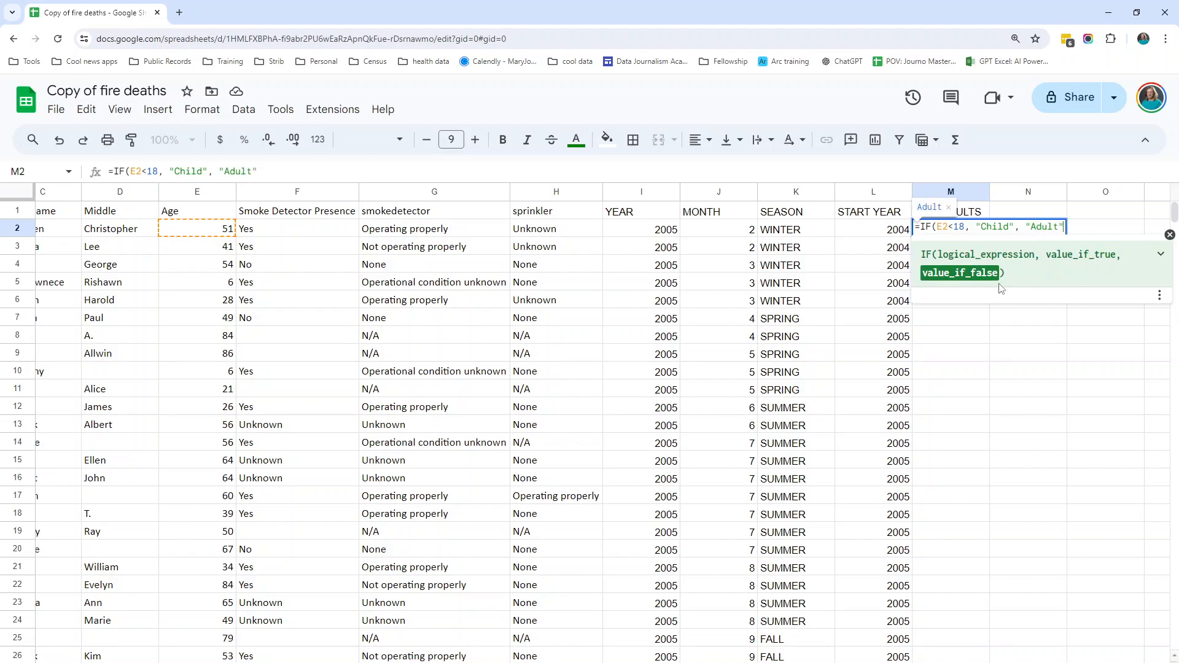
pyautogui.write(')')
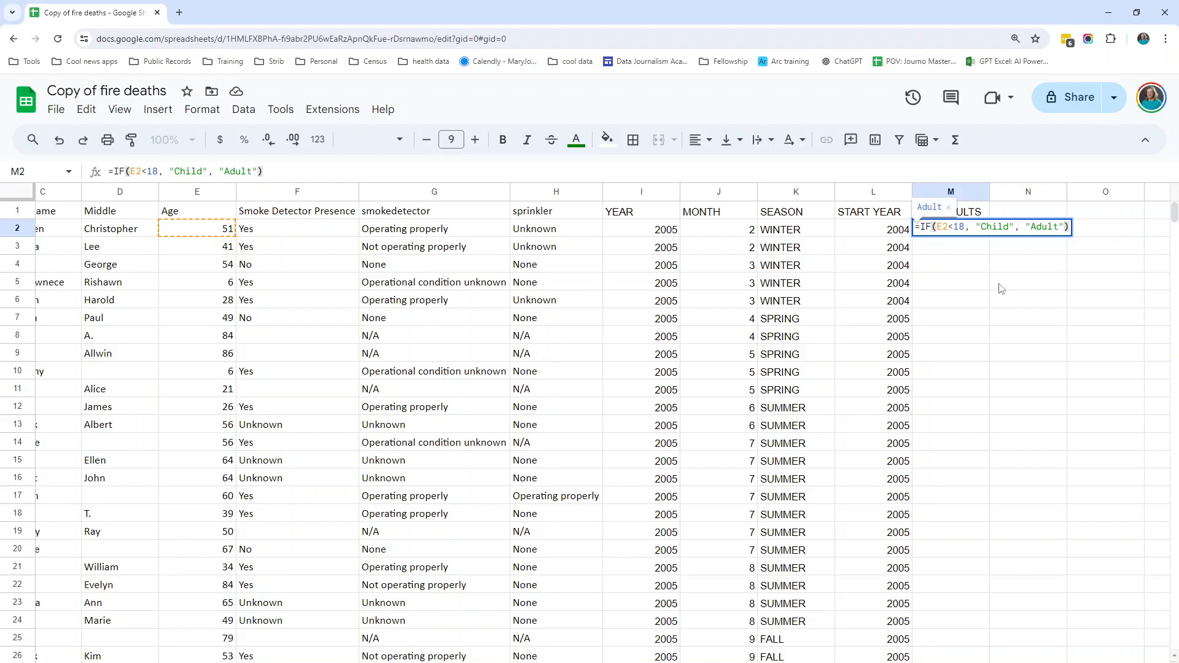
pyautogui.press('Return')
pyautogui.click(959, 230)
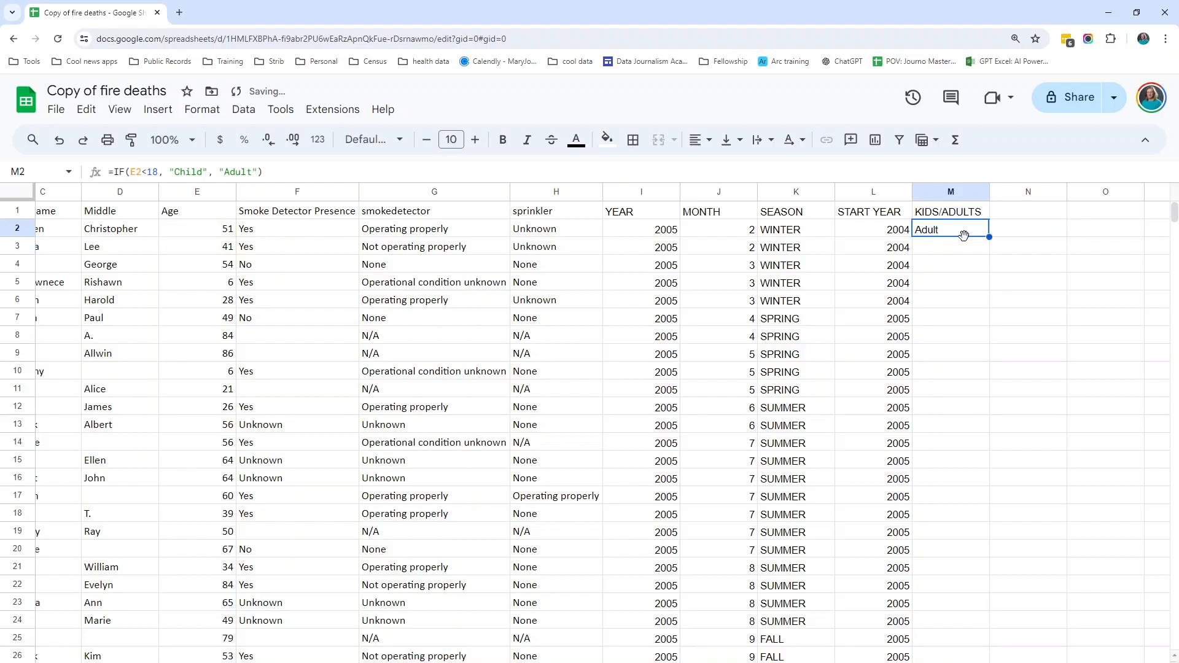
pyautogui.doubleClick(989, 237)
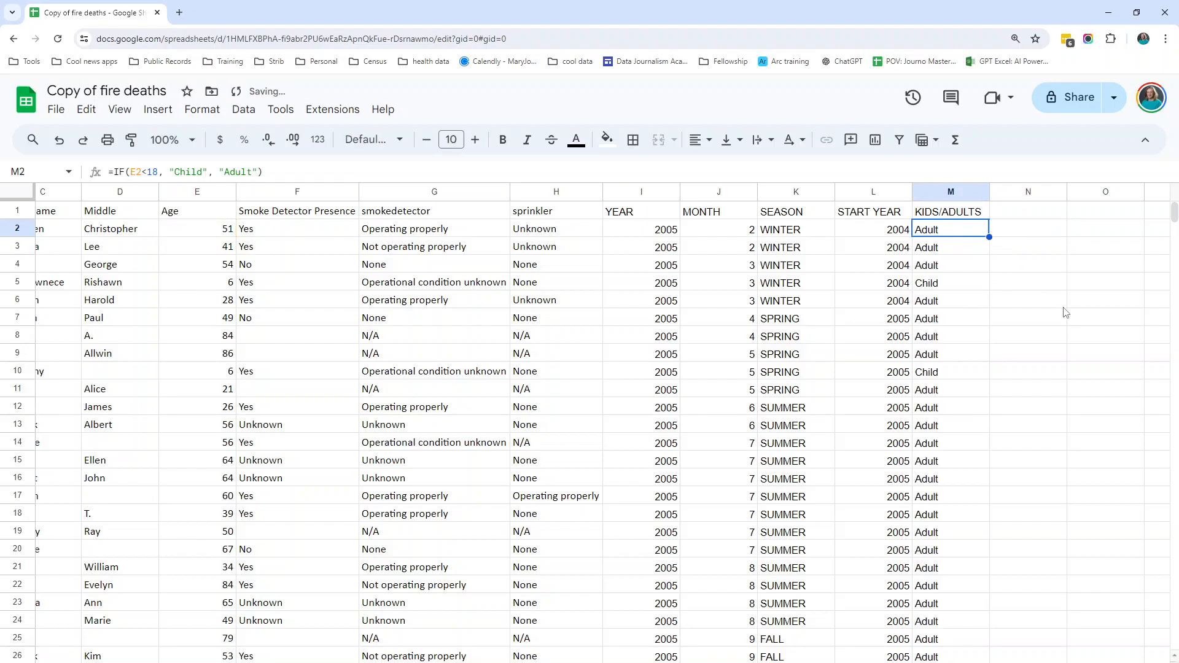
# Check the KIDS/ADULTS classifications and their formula from the first data row down to the last.
pyautogui.hotkey('ctrl', 'shift', 'Down')
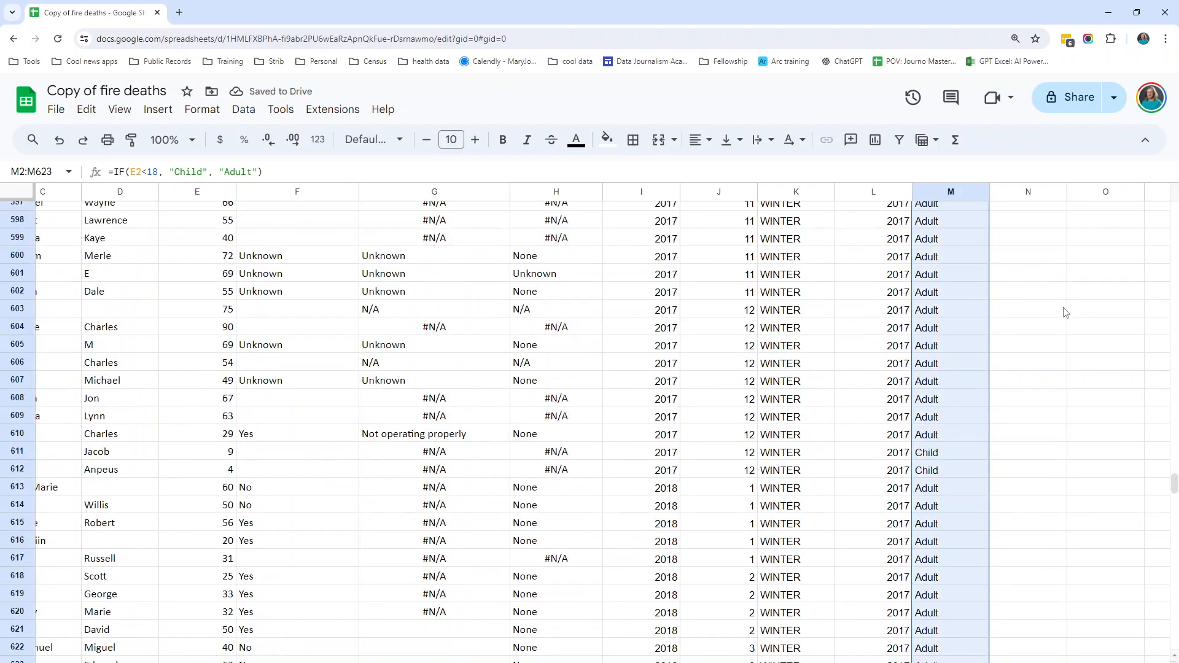
pyautogui.scroll(-4, 987, 333)
pyautogui.scroll(3, 987, 334)
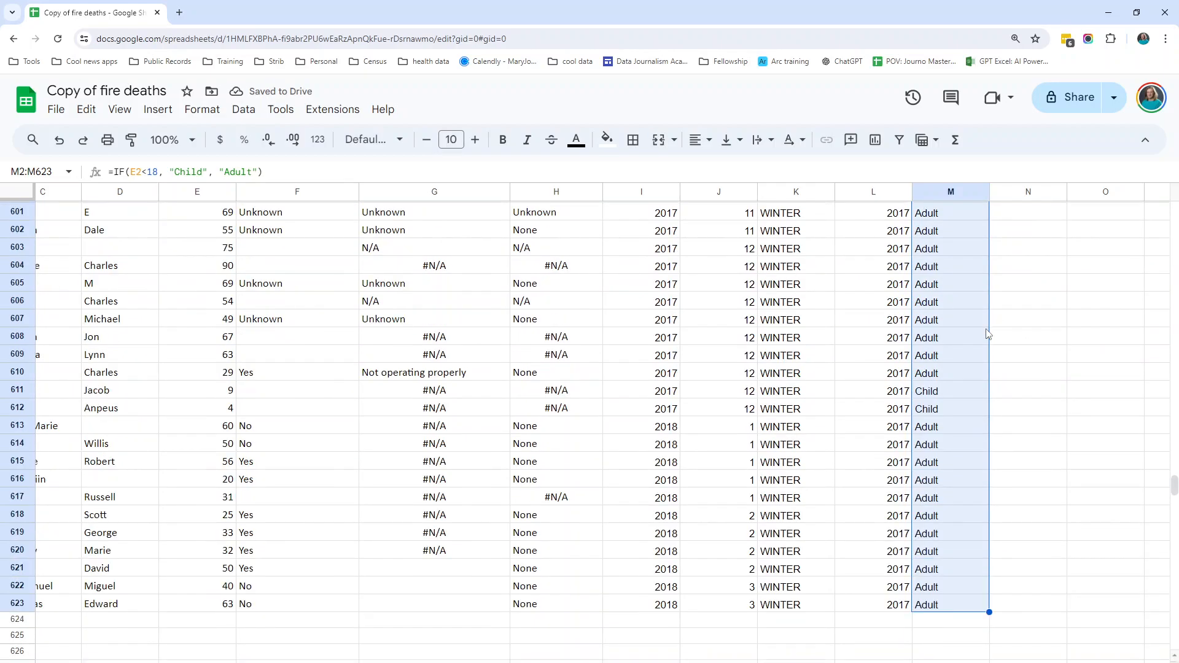
pyautogui.hotkey('ctrl', 'shift', 'Up')
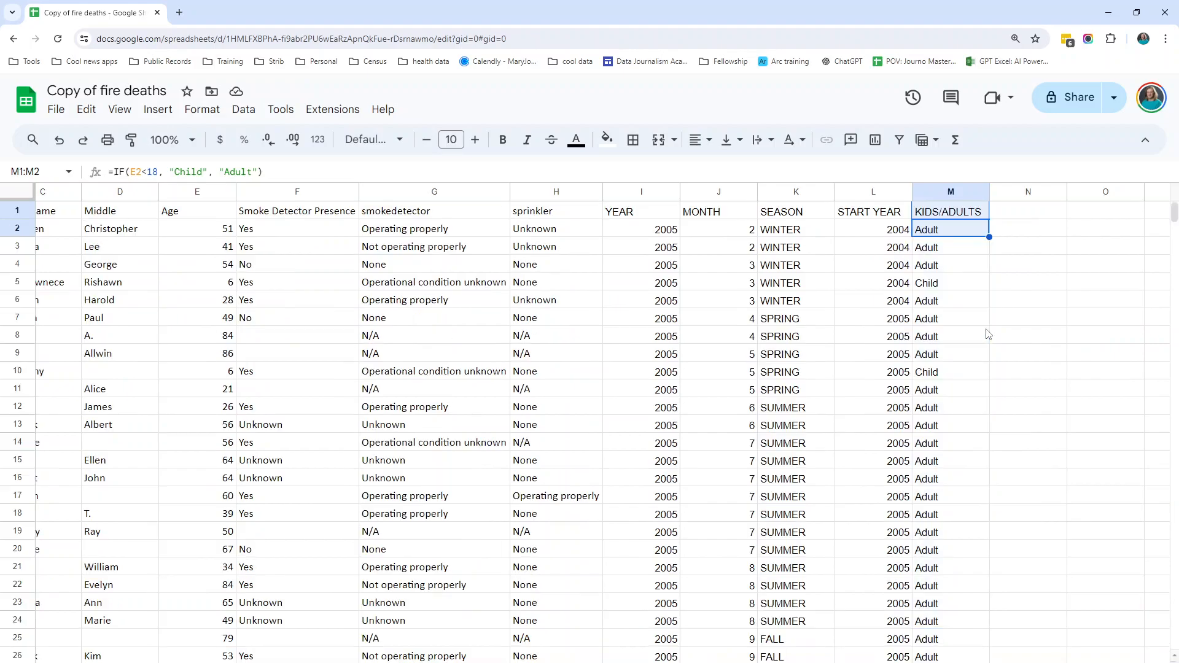
pyautogui.click(929, 284)
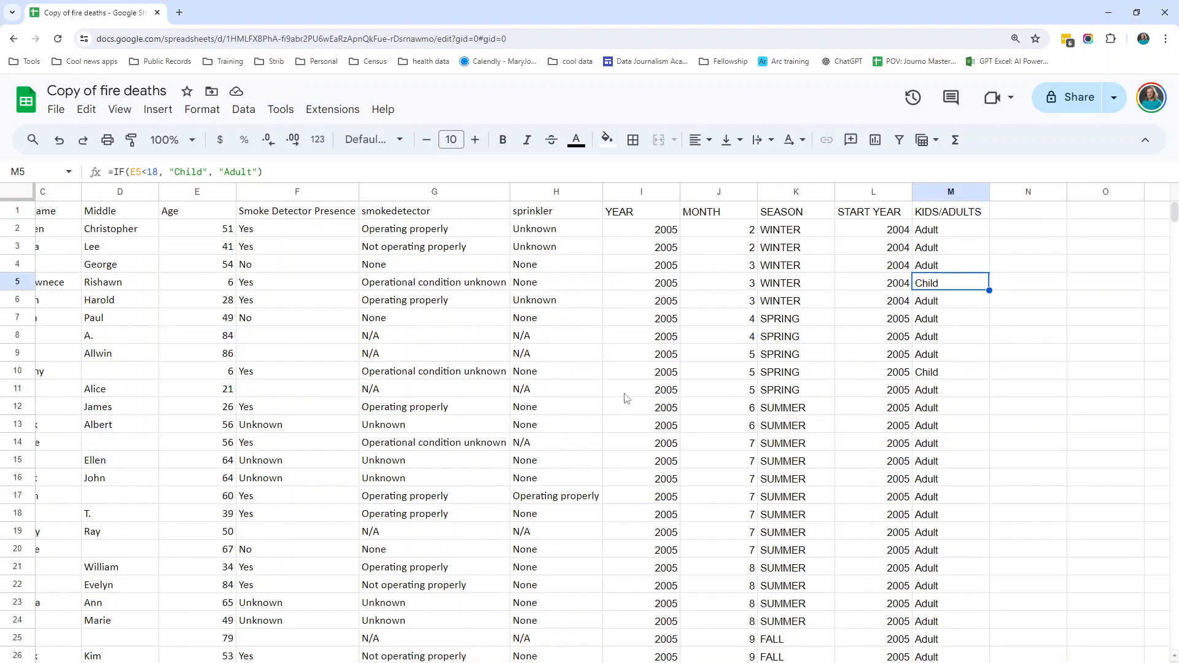
# Insert a pivot table on a new sheet from the main data range A1:M623.
pyautogui.click(942, 308)
pyautogui.click(157, 109)
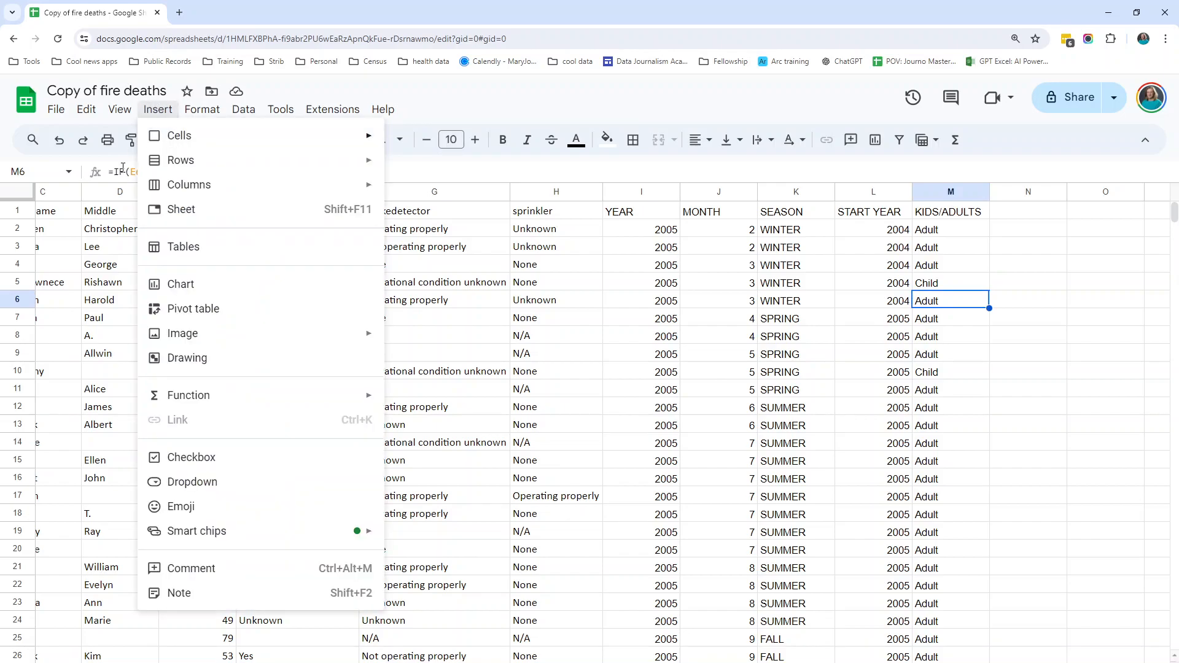
pyautogui.click(193, 309)
pyautogui.click(670, 491)
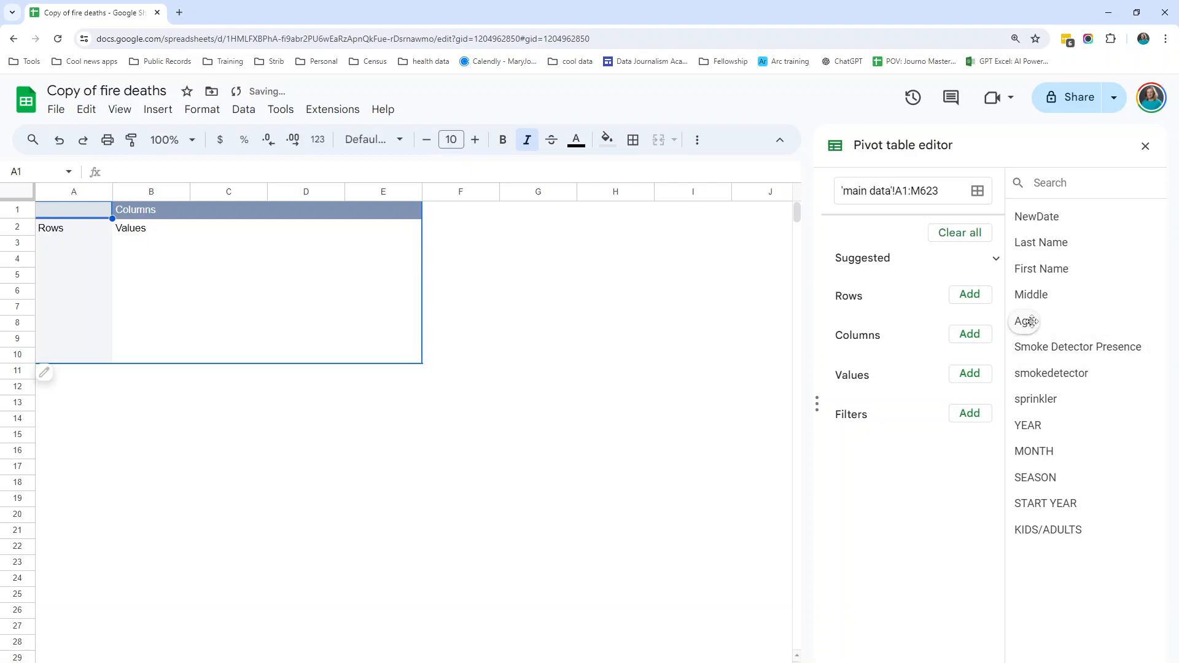
# Summarize KIDS/ADULTS in the pivot table, using it as both rows and COUNTA values shown as % of grand total.
pyautogui.moveTo(1048, 529); pyautogui.dragTo(896, 317)
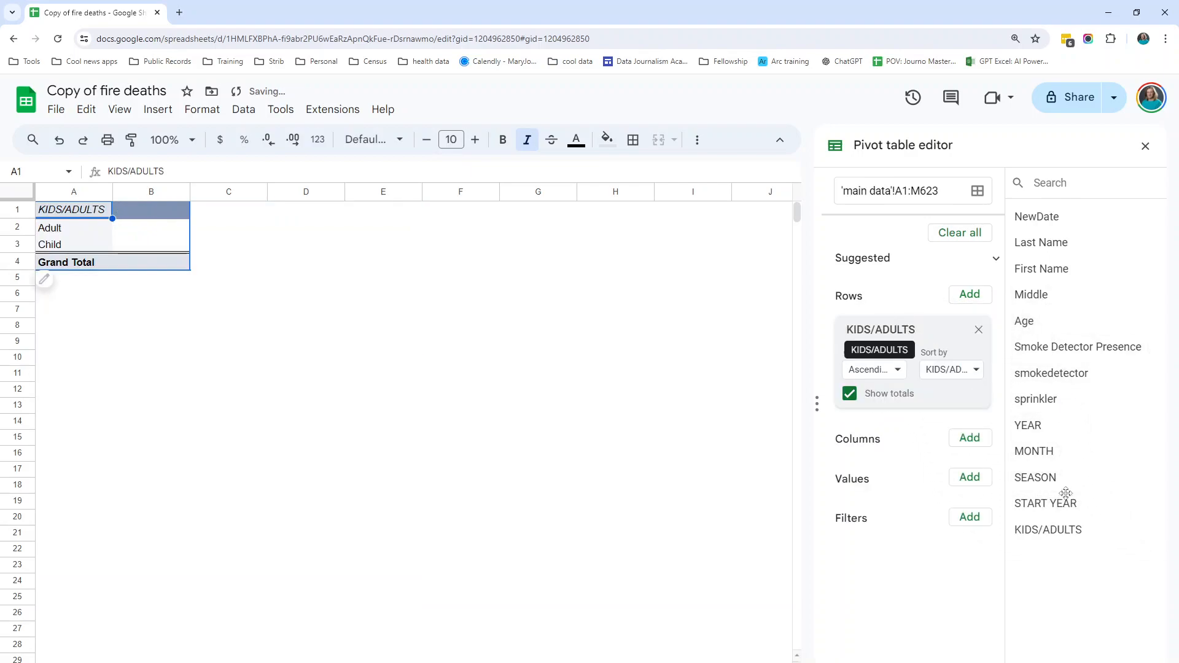
pyautogui.moveTo(1068, 532); pyautogui.dragTo(894, 508)
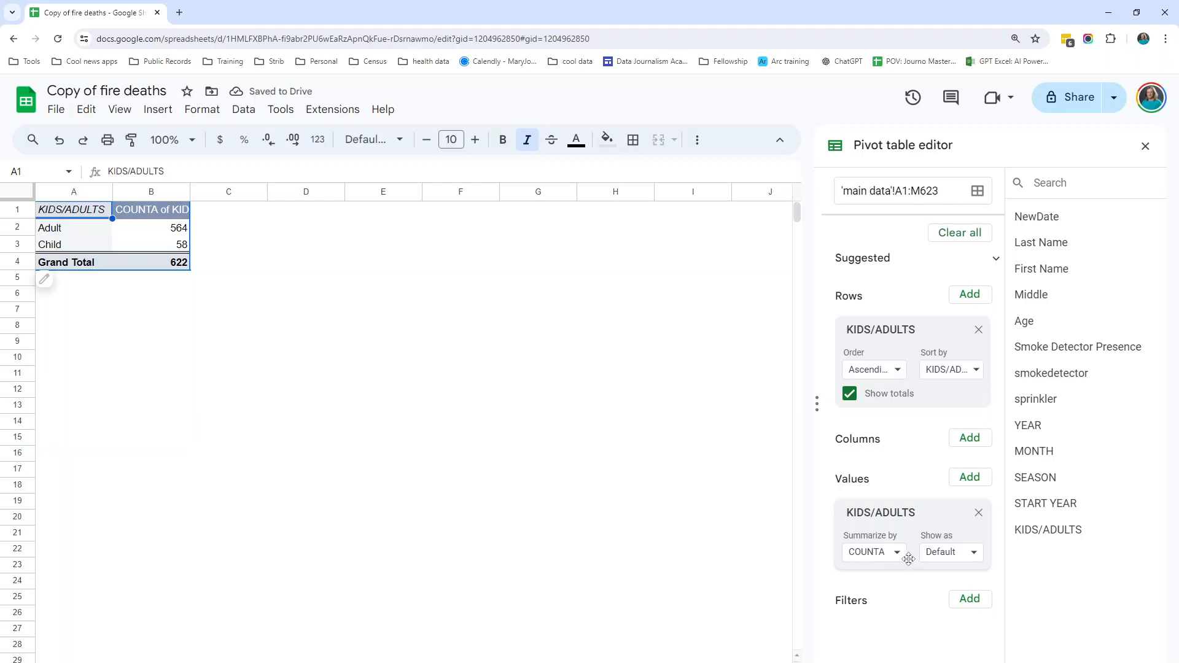
pyautogui.click(967, 552)
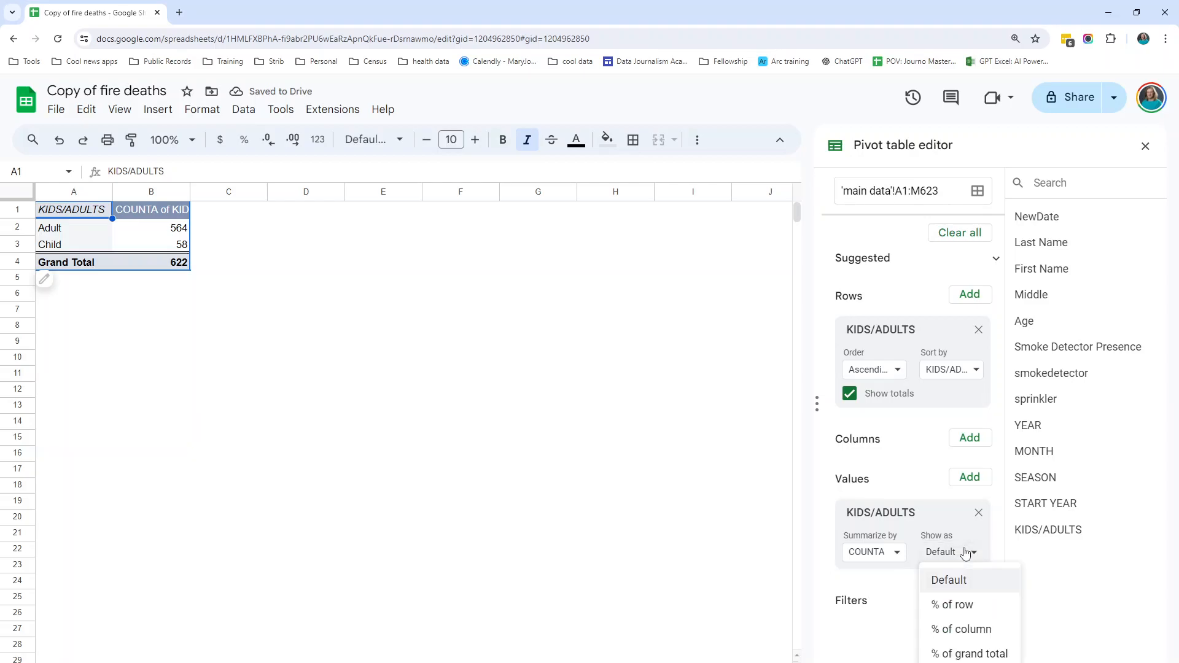
pyautogui.click(972, 655)
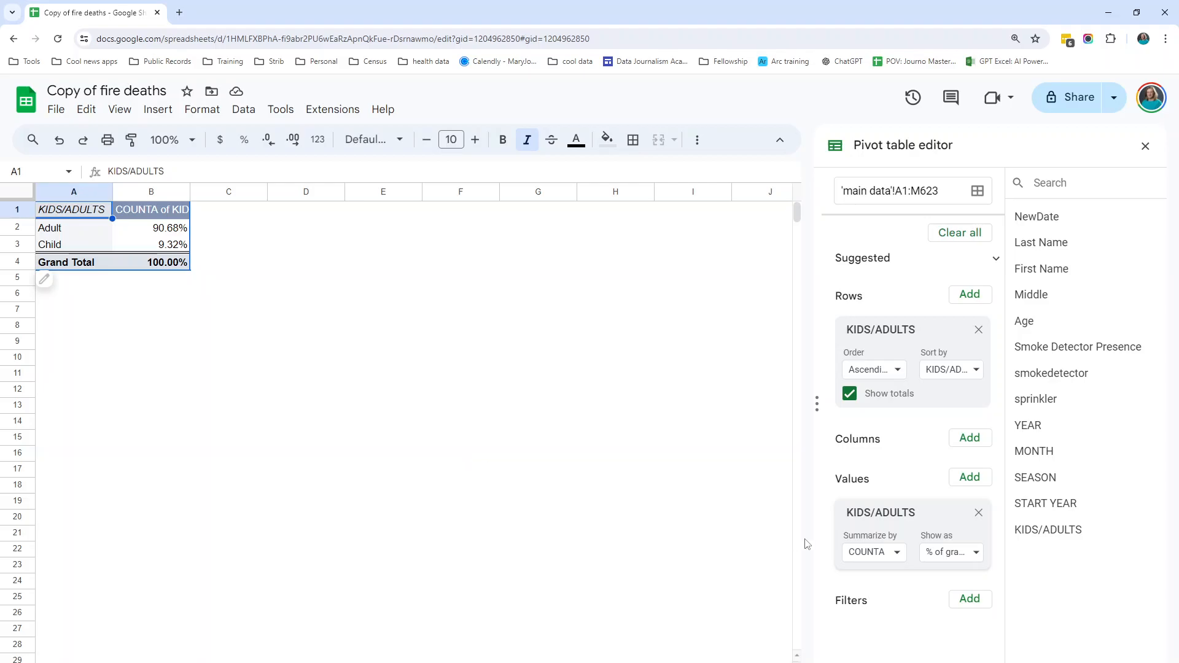
# Rearrange the pivot table with YEAR as rows and KIDS/ADULTS as columns, showing the counts as Default.
pyautogui.moveTo(900, 332); pyautogui.dragTo(898, 386)
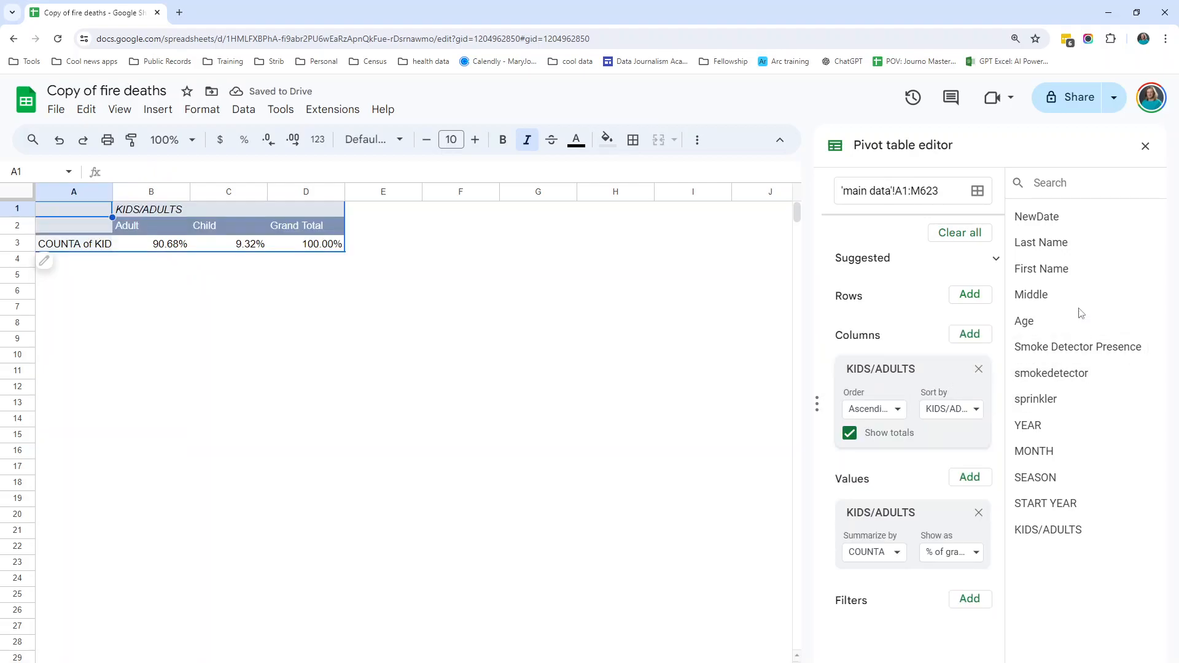
pyautogui.moveTo(1032, 425); pyautogui.dragTo(857, 316)
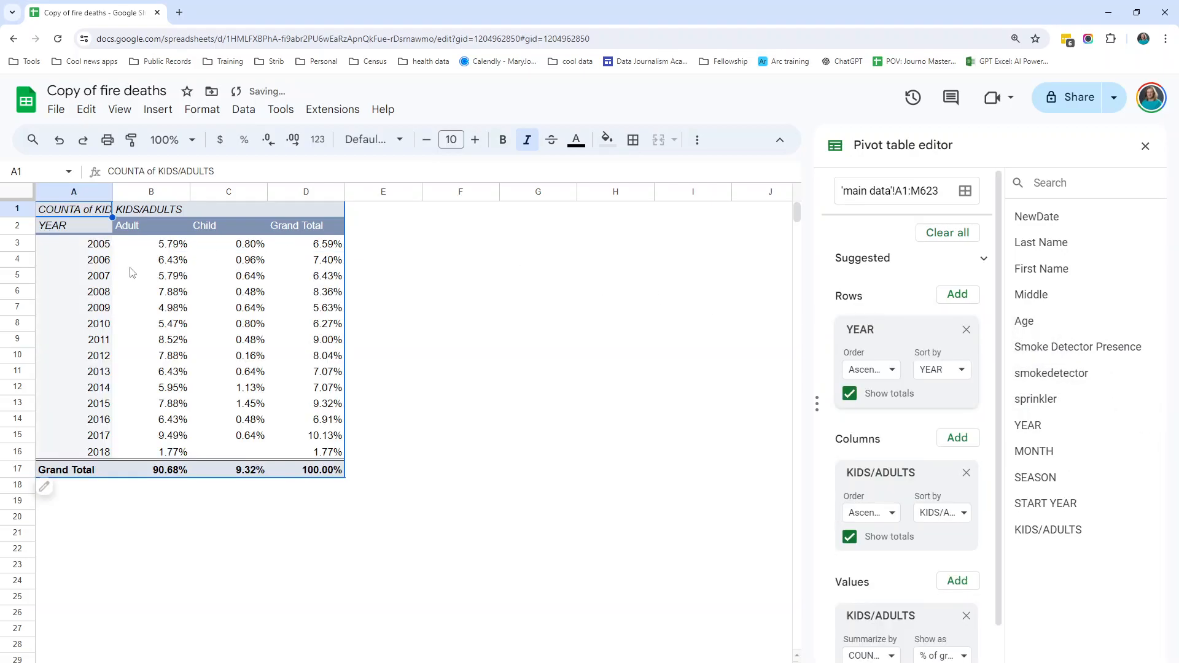
pyautogui.scroll(-1, 981, 614)
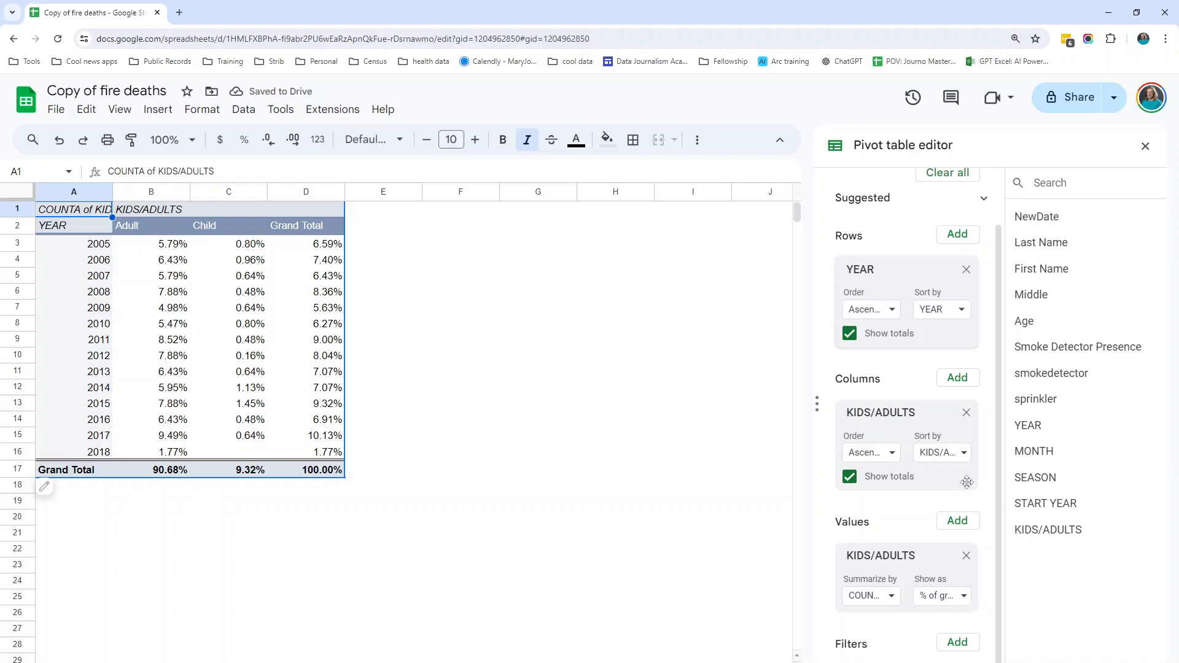
pyautogui.click(944, 596)
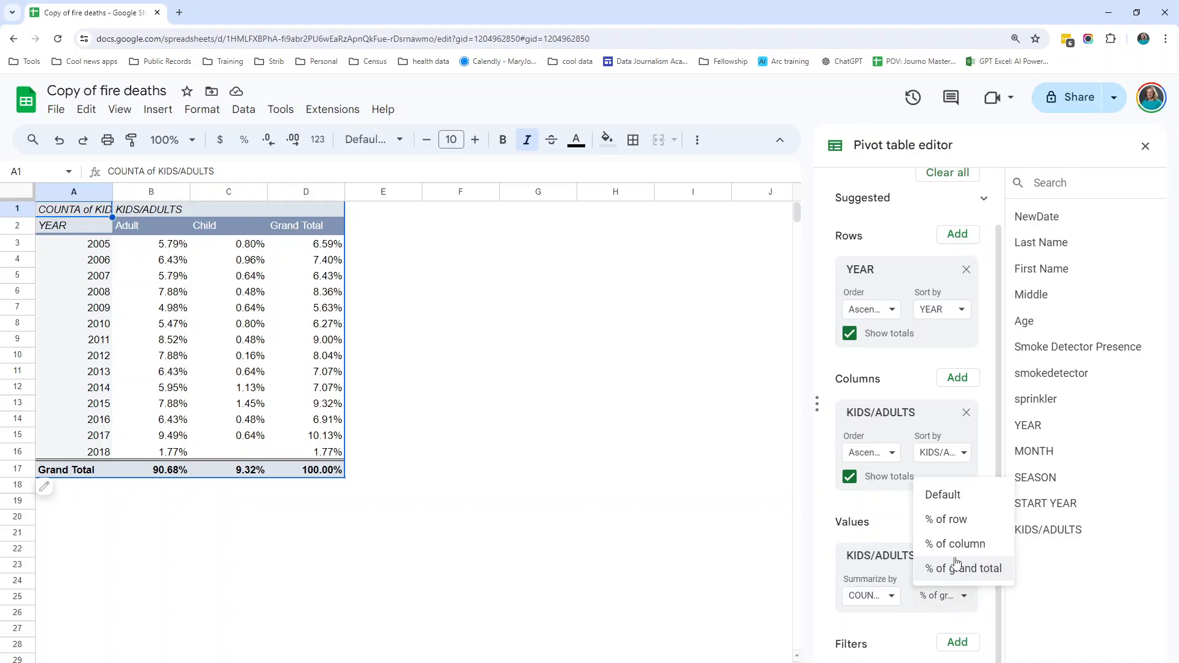
pyautogui.click(944, 496)
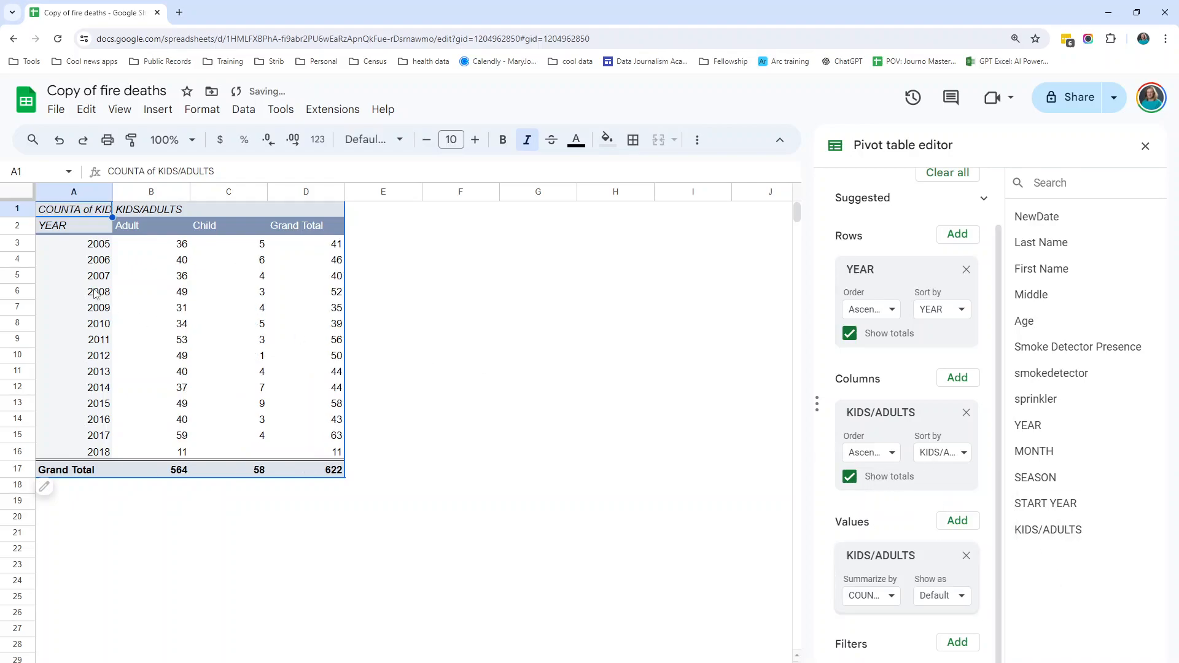
# Compare the adult and child death counts for 2005 and 2006 in the pivot table.
pyautogui.click(18, 245)
pyautogui.click(162, 247)
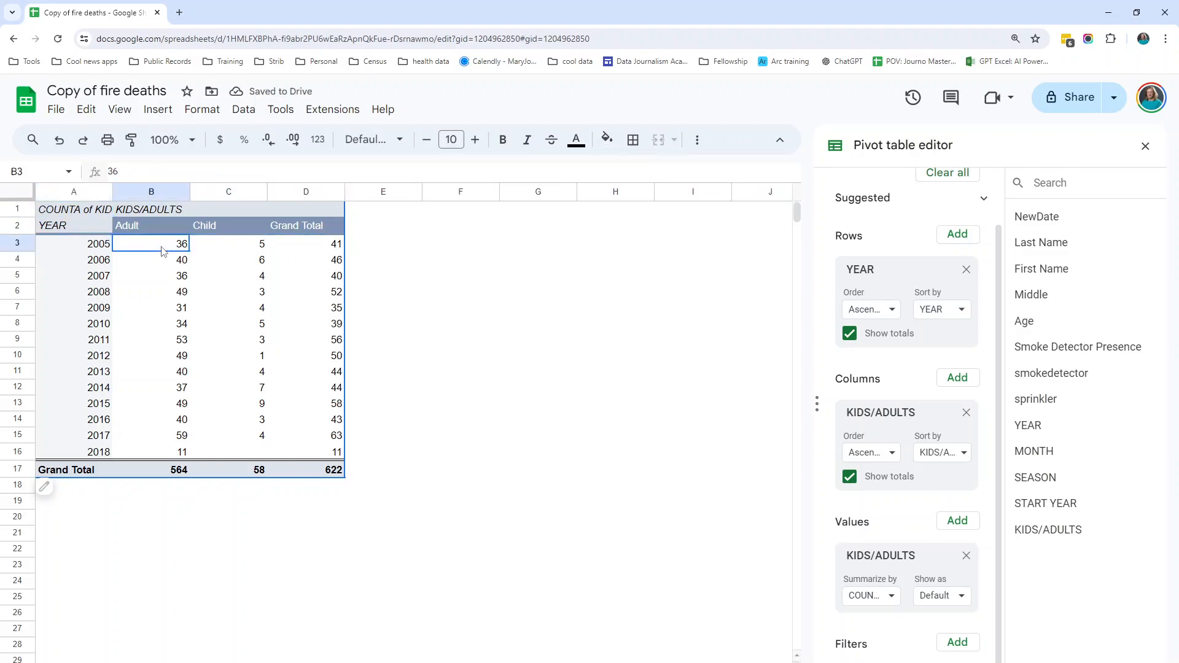
pyautogui.click(73, 246)
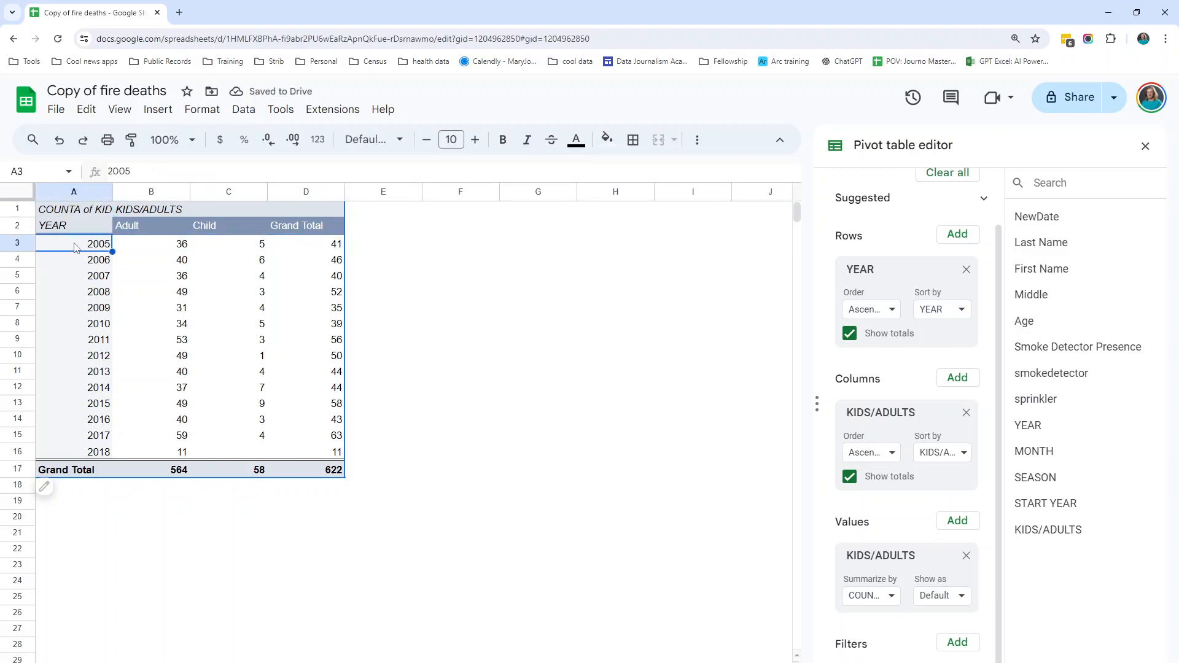
pyautogui.click(174, 247)
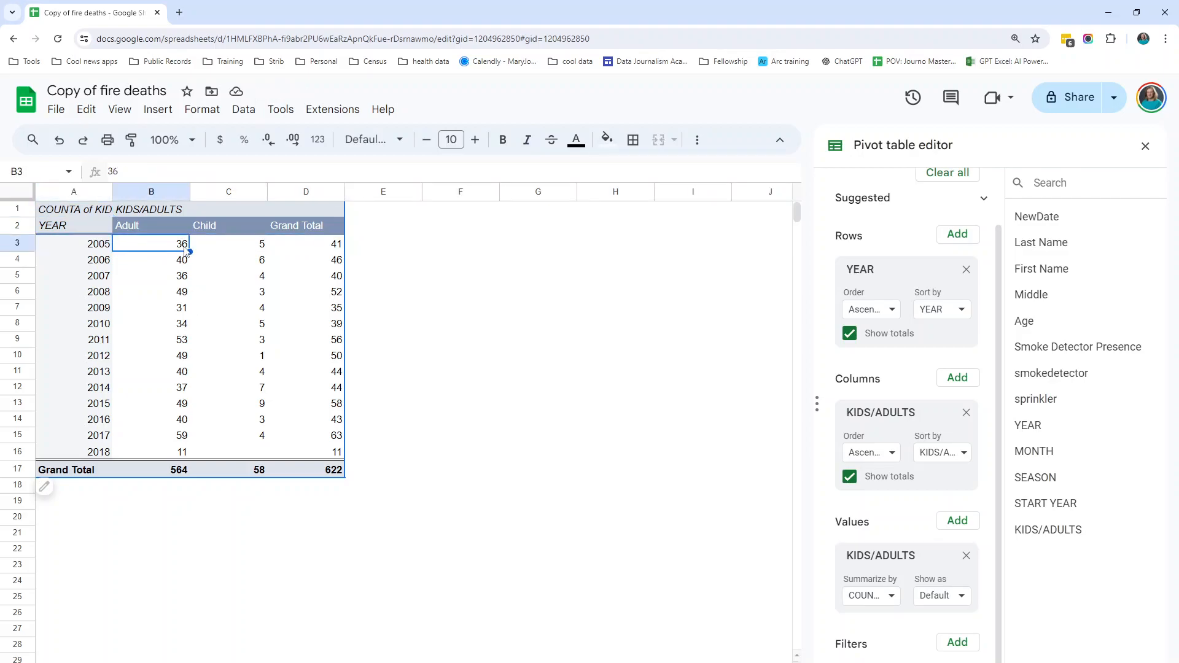
pyautogui.click(249, 252)
pyautogui.click(83, 264)
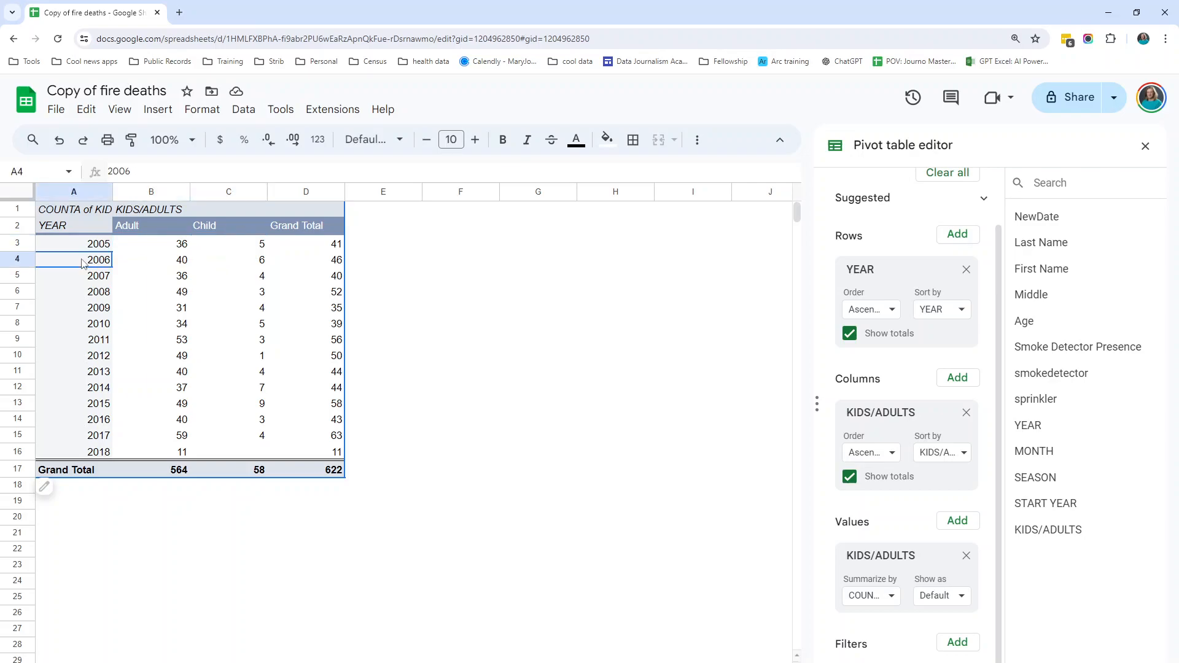
pyautogui.click(160, 264)
pyautogui.click(234, 267)
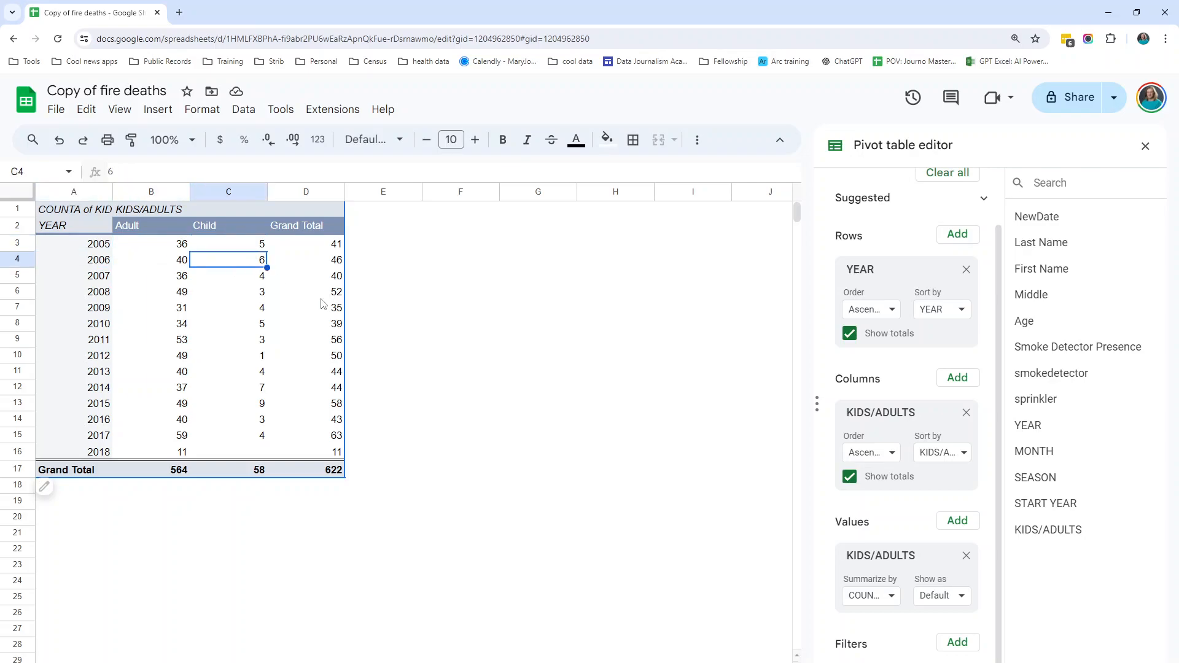
# Show the KIDS/ADULTS values as % of row so each year's deaths are split between adults and children.
pyautogui.click(962, 601)
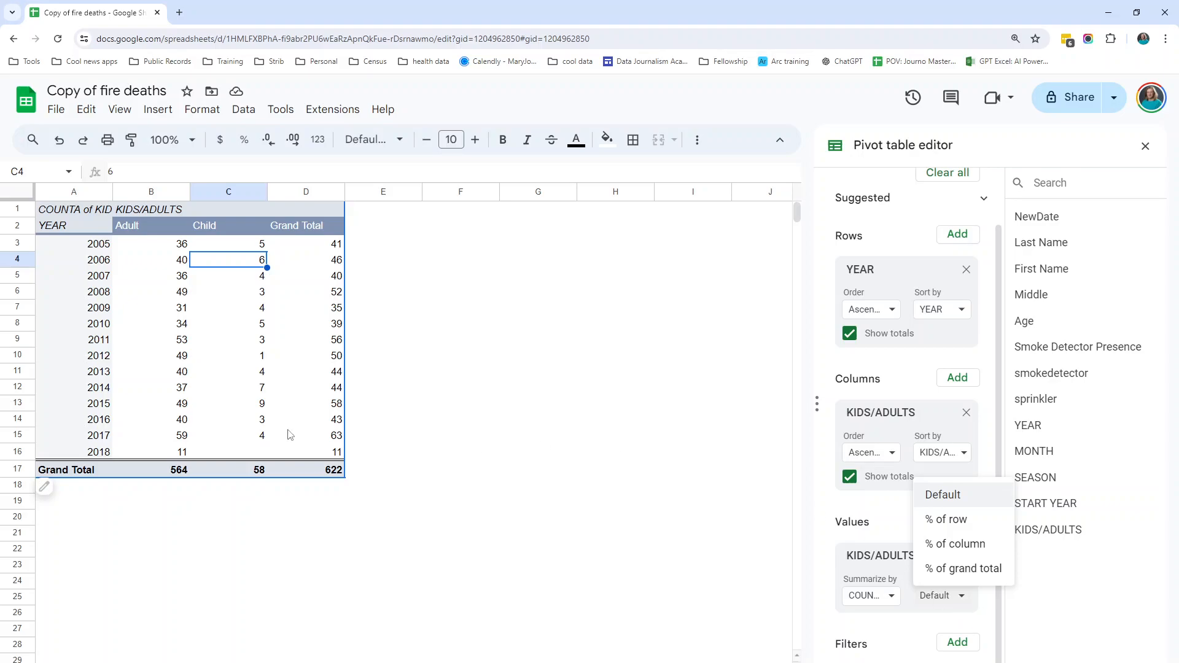
pyautogui.click(23, 246)
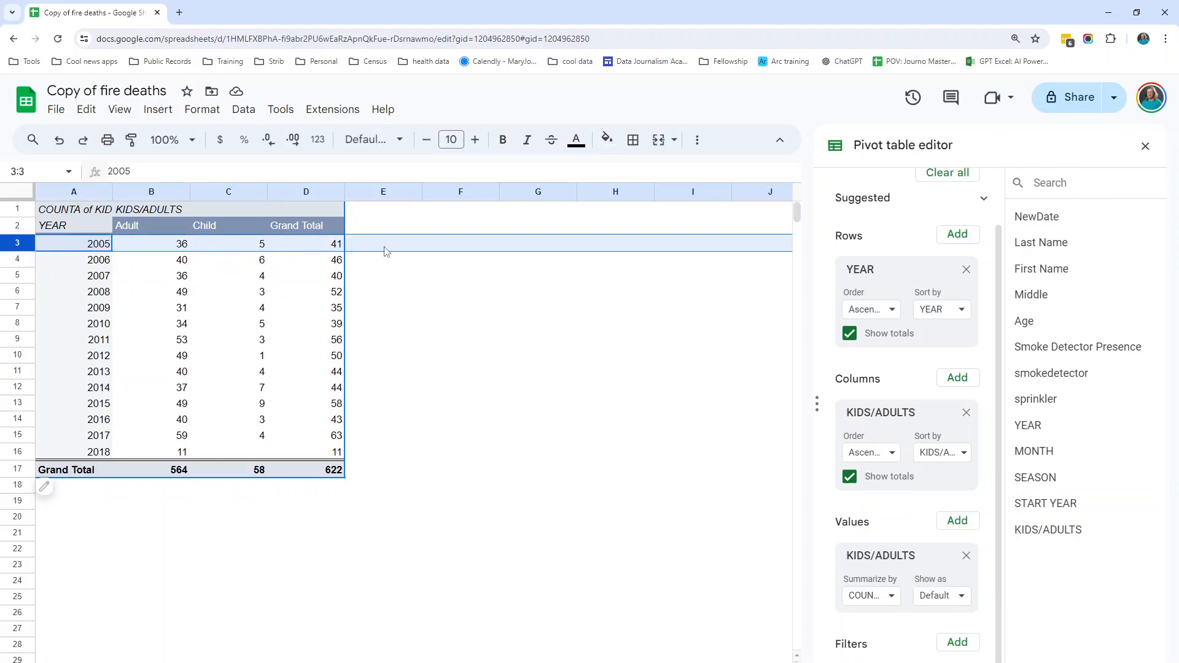
pyautogui.click(247, 249)
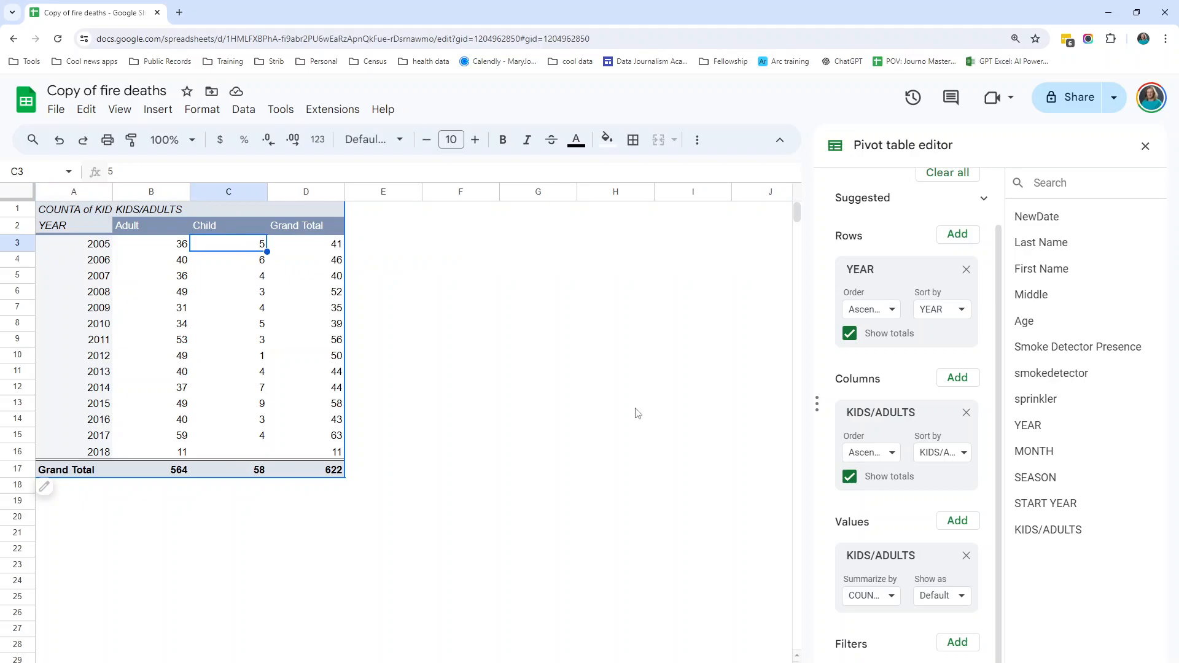
pyautogui.click(964, 597)
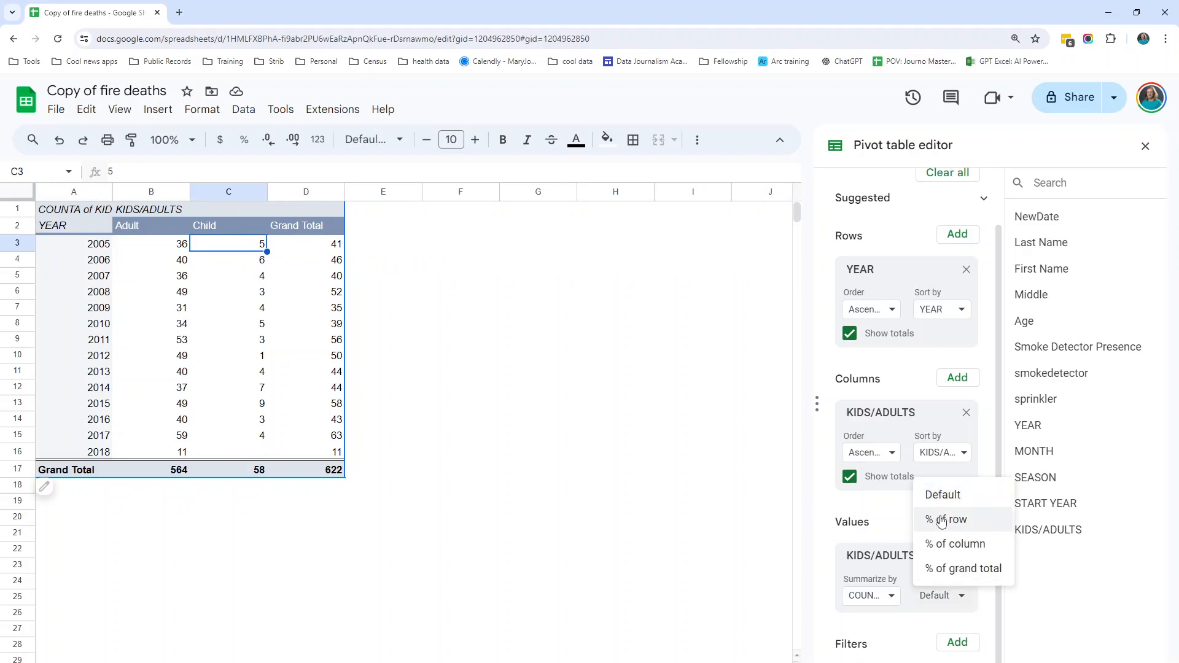
pyautogui.click(942, 521)
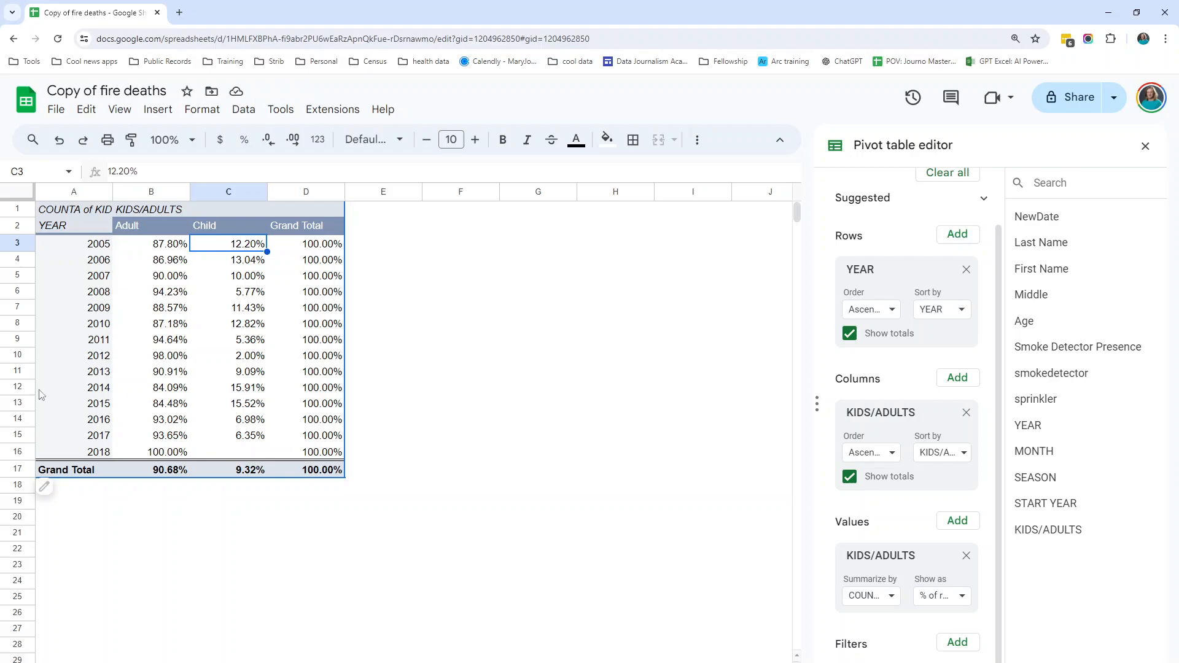
# Examine the adult and child shares of deaths for 2015, 2014 and 2018.
pyautogui.click(17, 403)
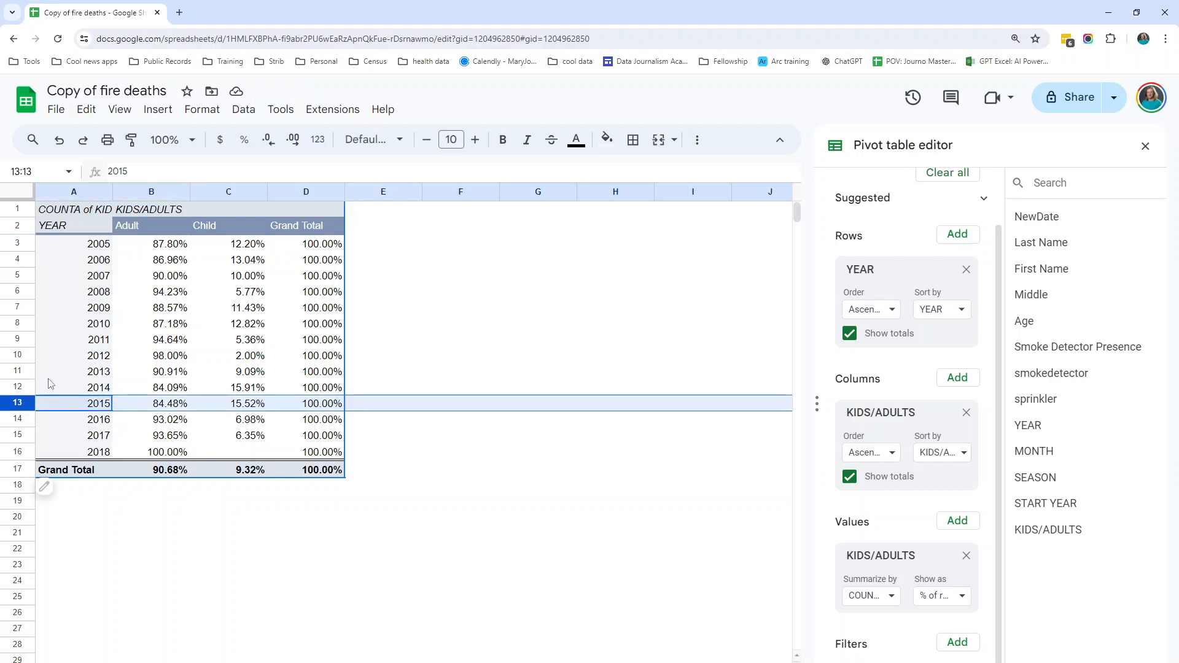
pyautogui.click(18, 387)
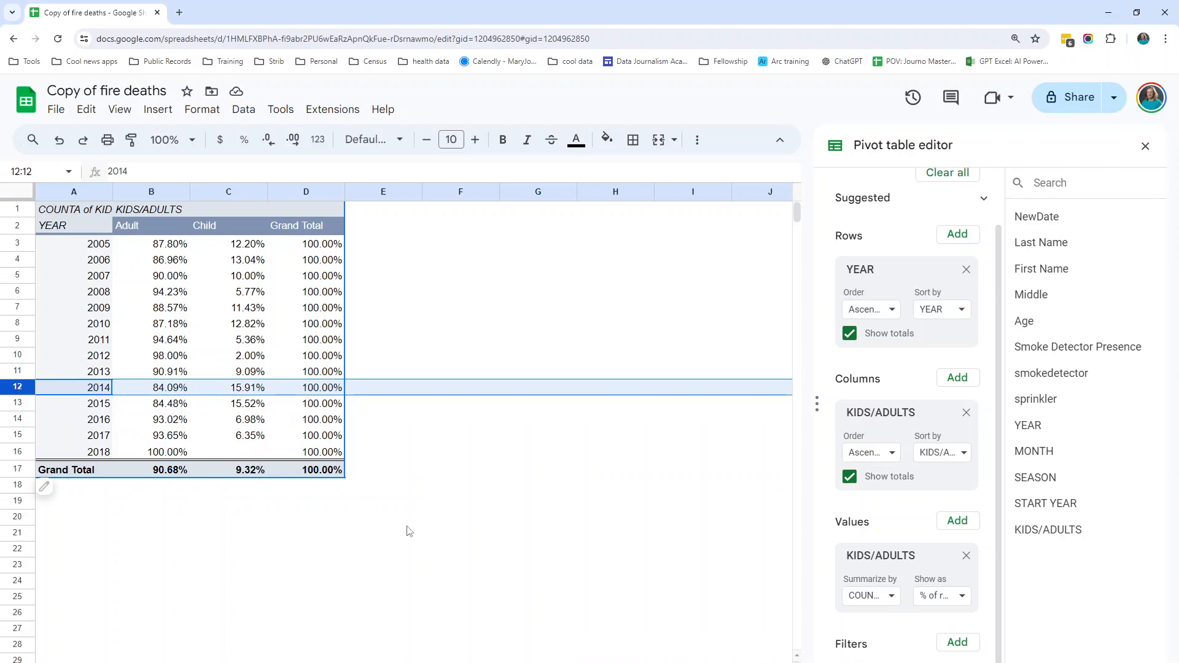
pyautogui.click(17, 454)
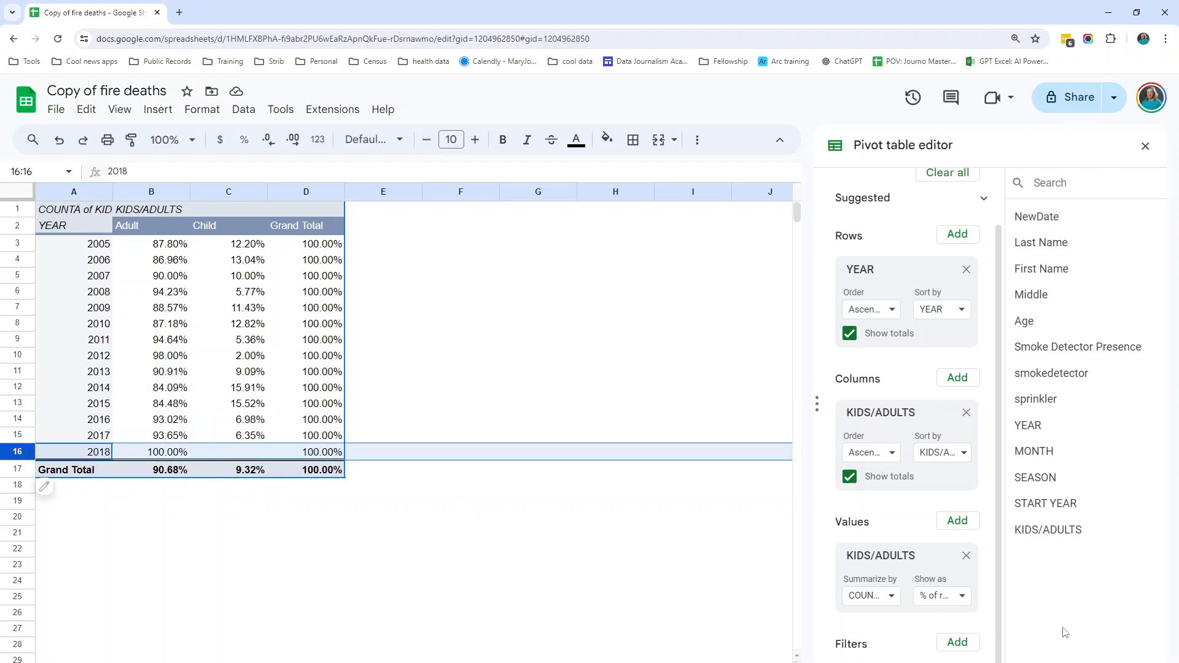
# Show the KIDS/ADULTS values as % of column and review how the Child column is distributed across the years.
pyautogui.click(960, 597)
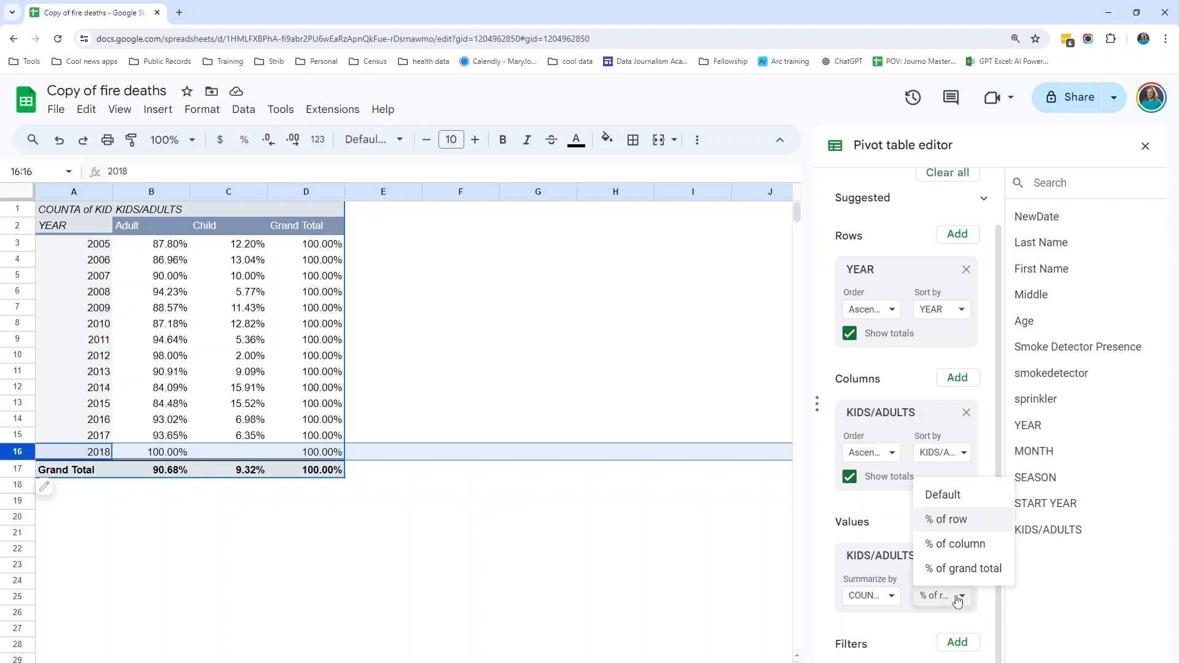
pyautogui.click(940, 546)
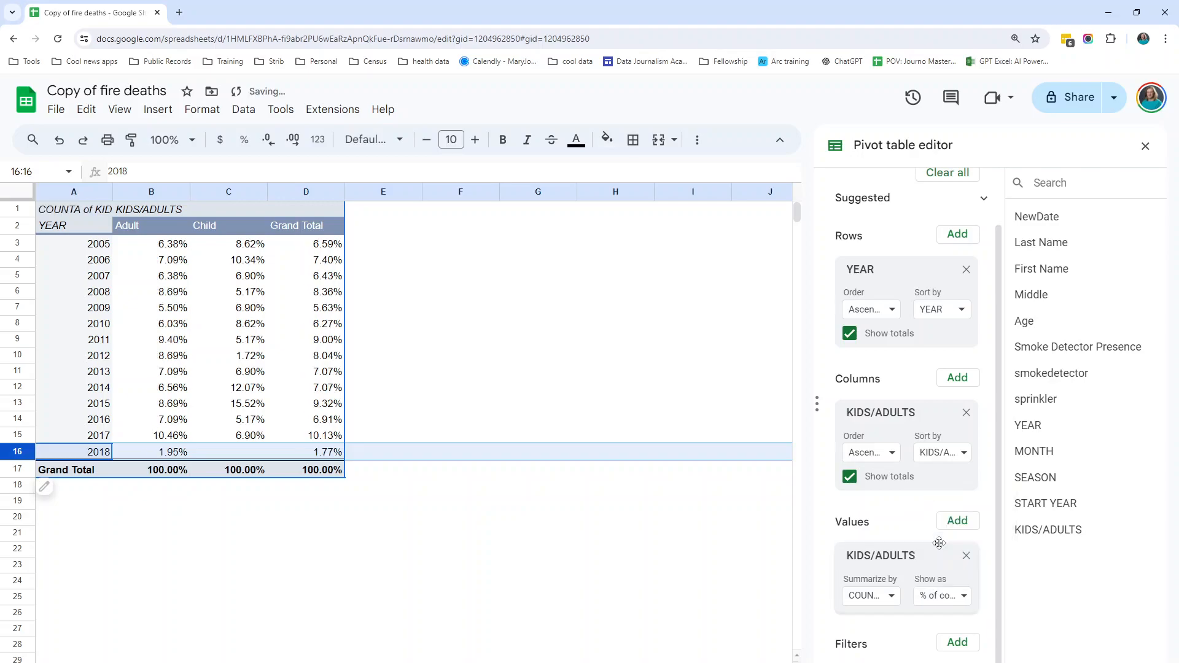
pyautogui.click(229, 191)
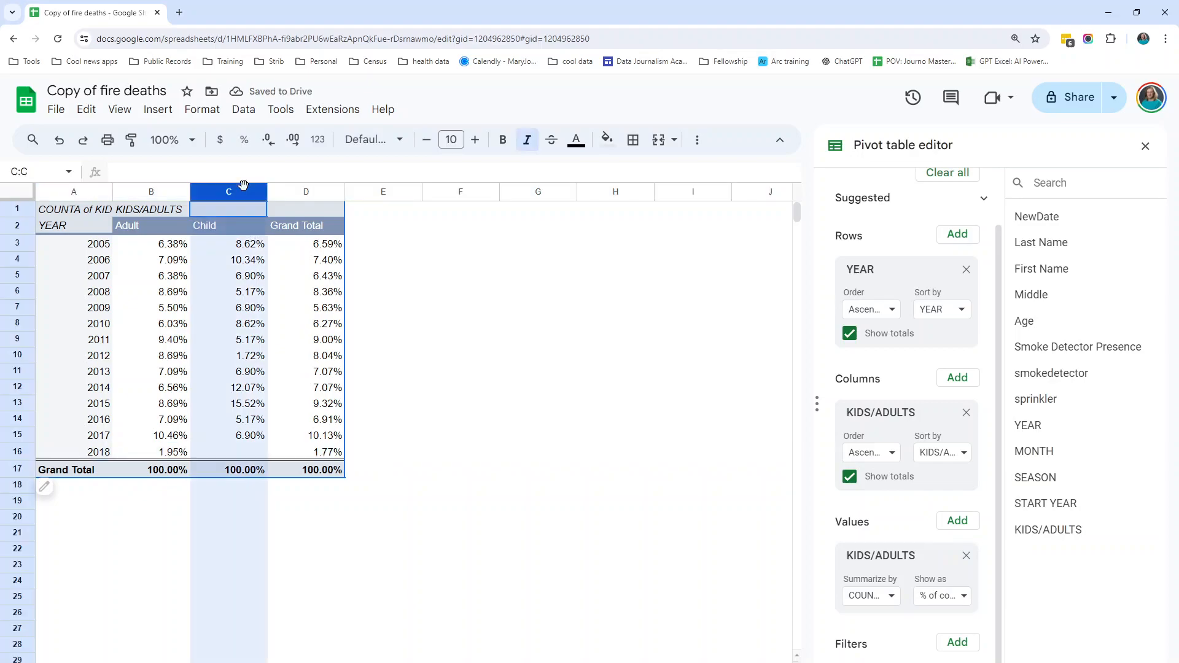
pyautogui.click(240, 251)
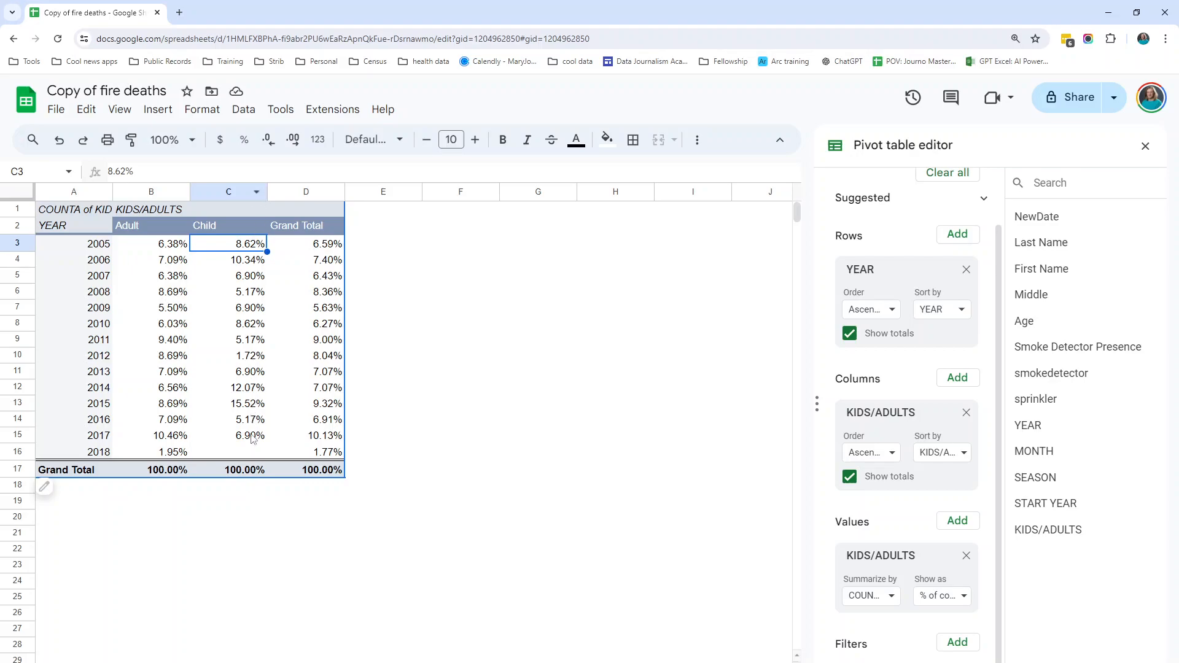
pyautogui.click(235, 193)
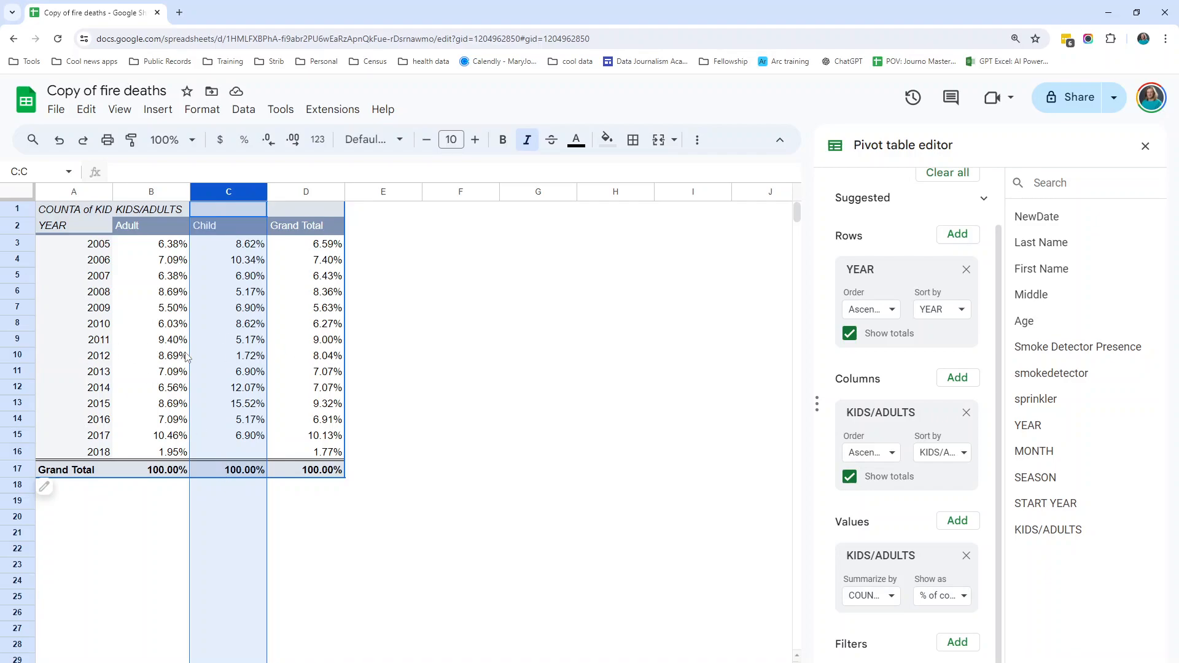
pyautogui.click(243, 342)
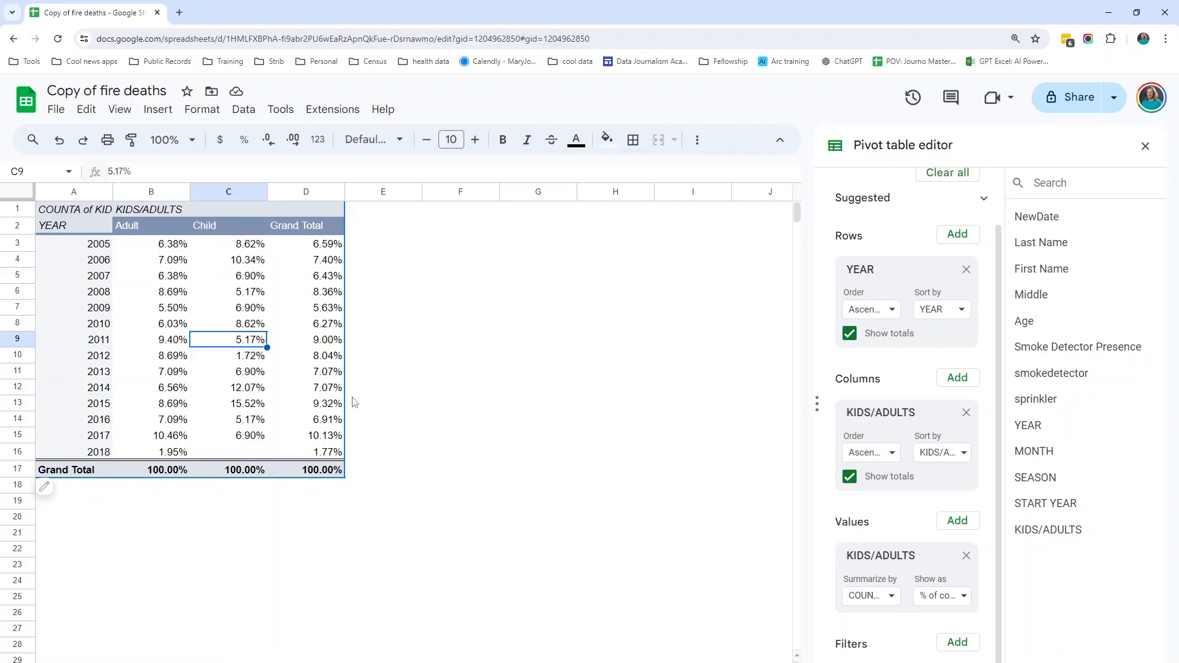
# Switch the KIDS/ADULTS values back to % of row and review the 2005 row and the YEAR column.
pyautogui.click(942, 595)
pyautogui.click(949, 519)
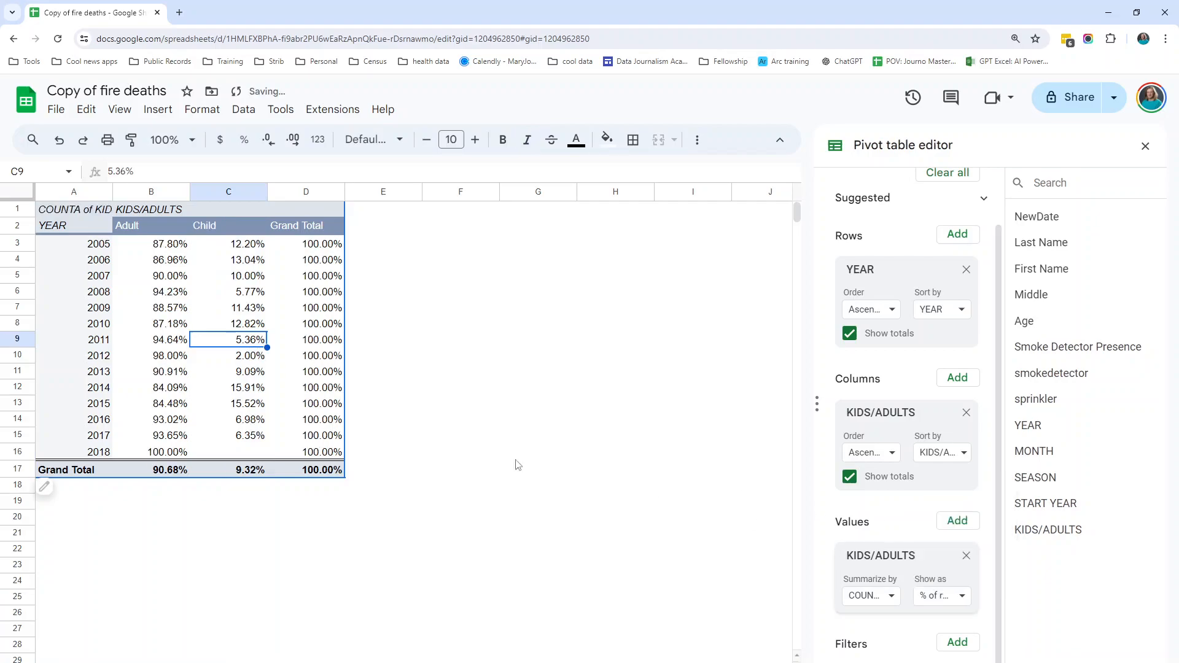
pyautogui.click(29, 244)
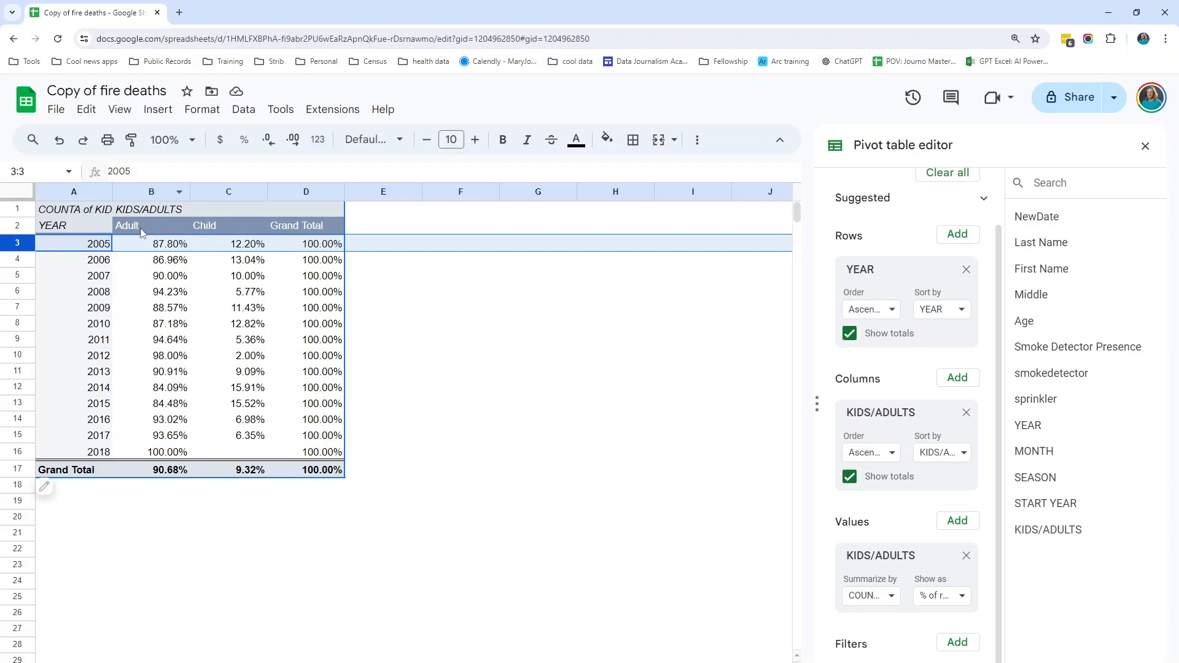
pyautogui.click(75, 191)
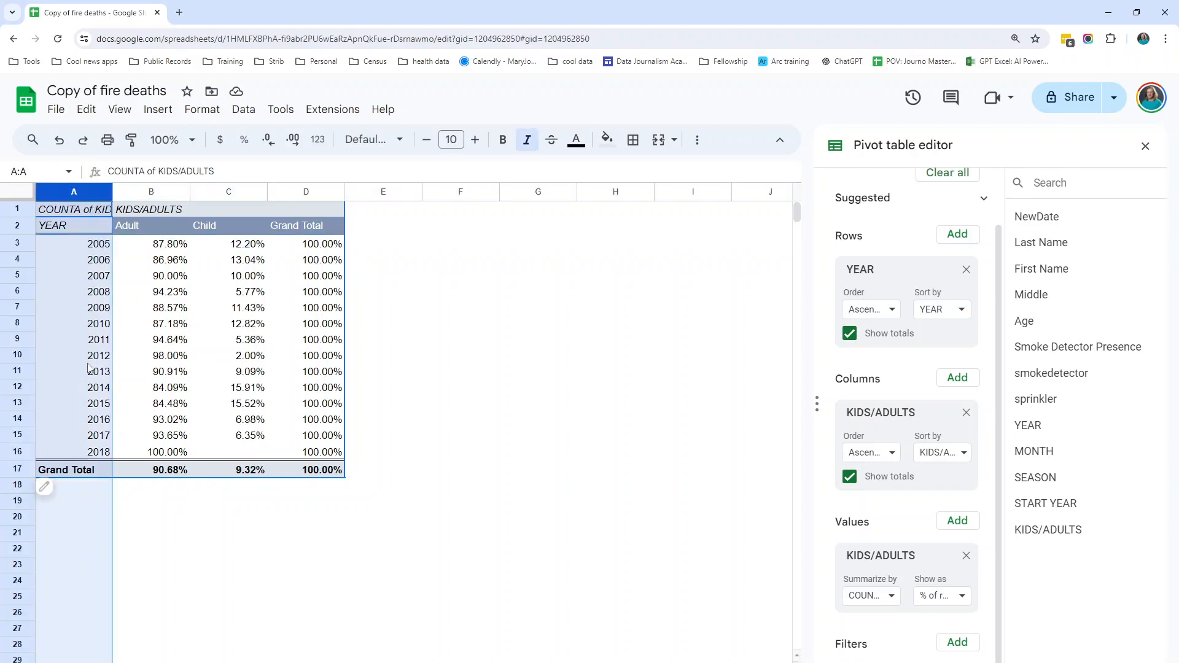